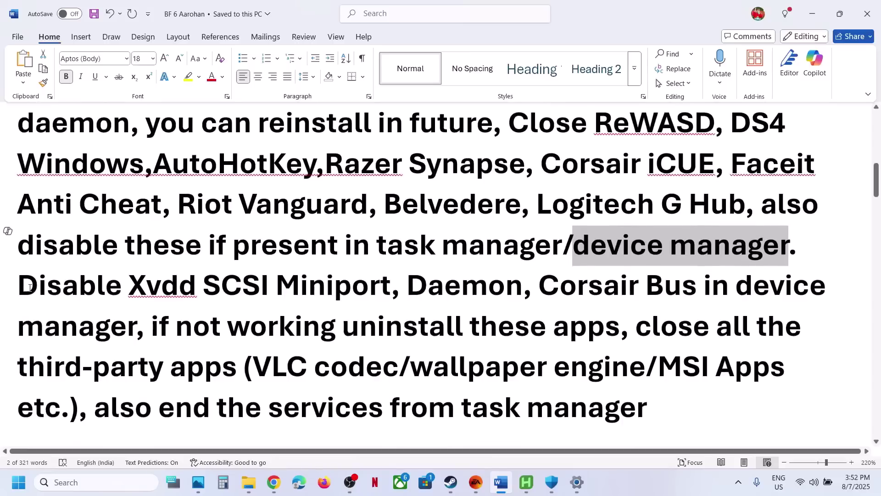
Step: Highlight the Xvdd SCSI Miniport and Corsair Bus device names in the checklist
left_click_drag(133, 283, 240, 288)
left_click_drag(303, 290, 390, 288)
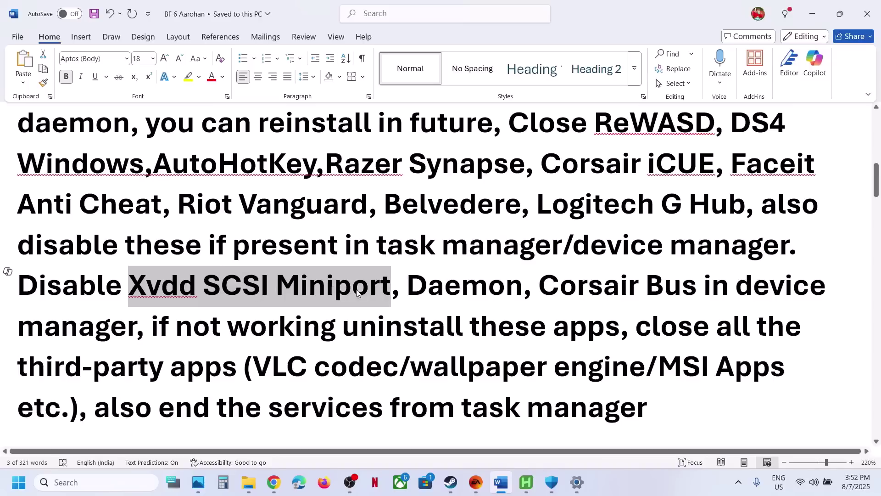
left_click_drag(548, 292, 665, 294)
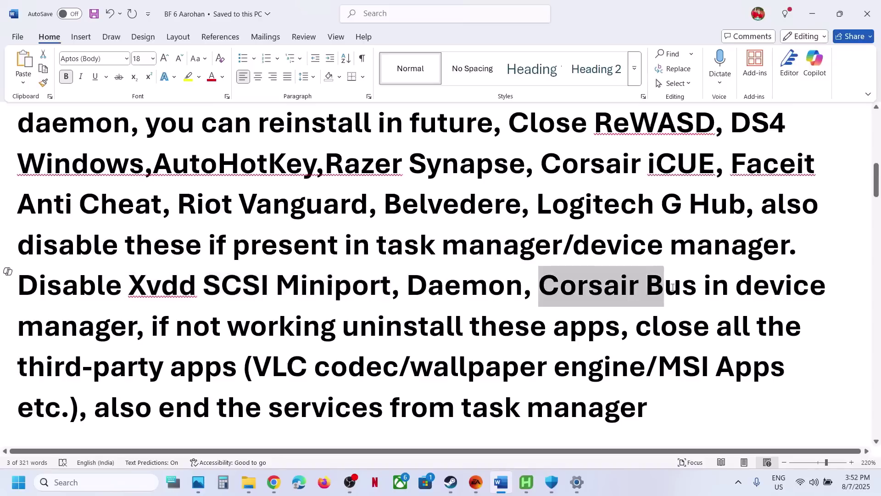
scroll(237, 317, "down", 1)
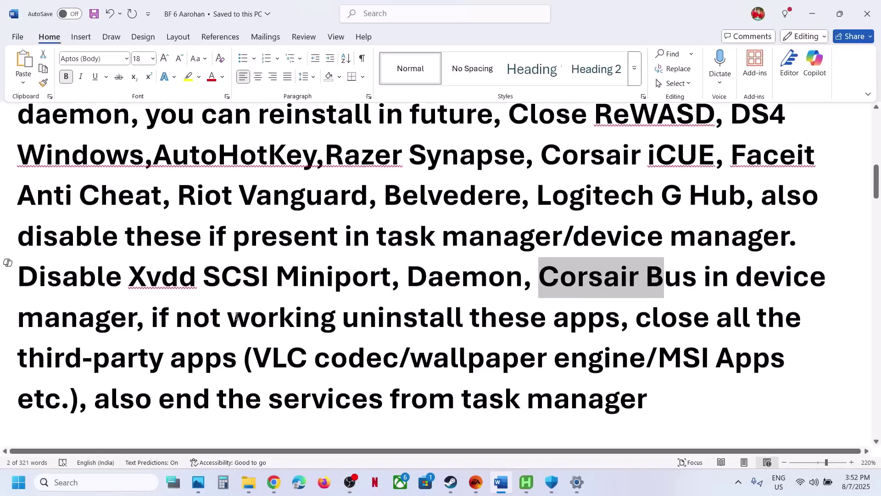
Step: Highlight the instructions about closing third-party apps like MSI Apps and ending services, then move to Step 5
left_click_drag(229, 286, 621, 285)
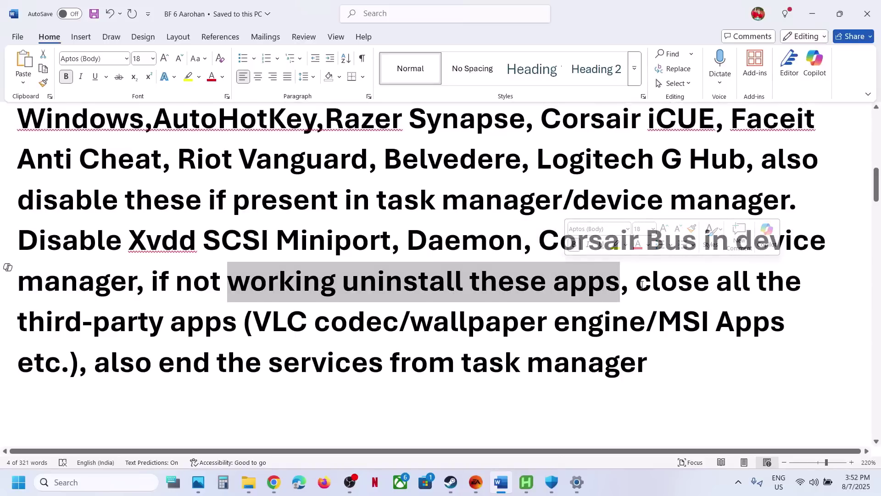
left_click_drag(642, 283, 467, 321)
left_click(467, 321)
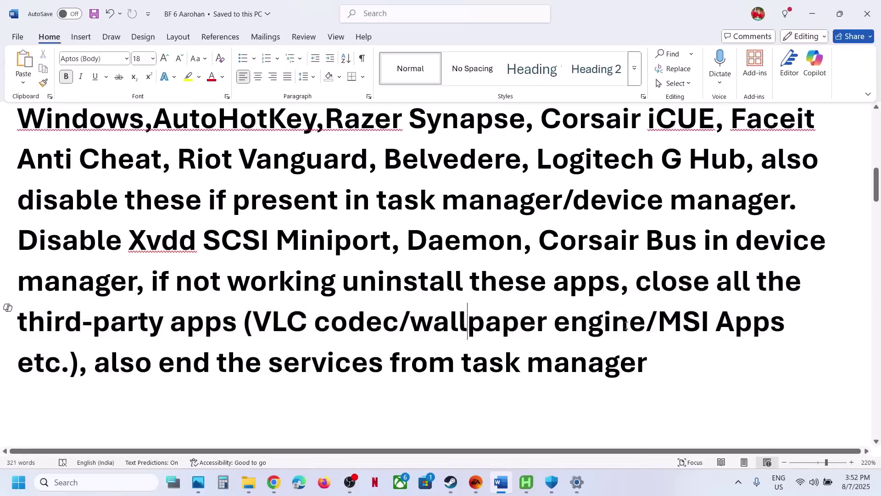
left_click_drag(726, 324, 660, 322)
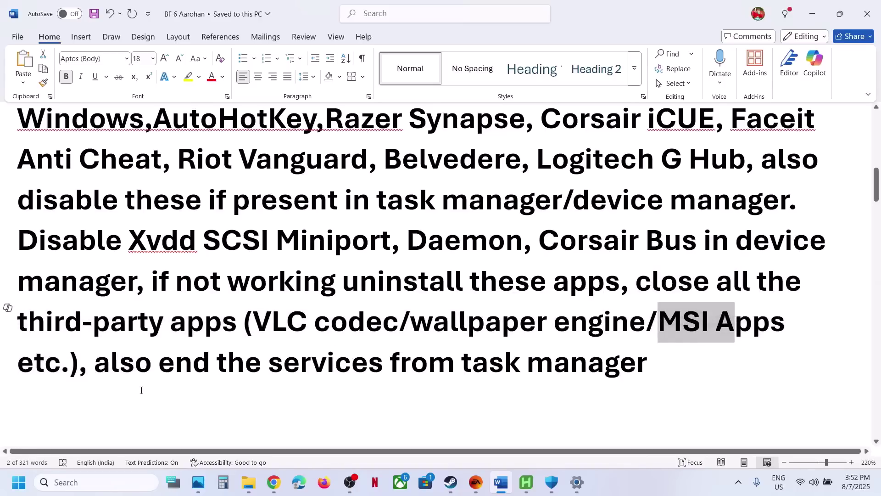
left_click_drag(117, 372, 677, 347)
left_click(321, 278)
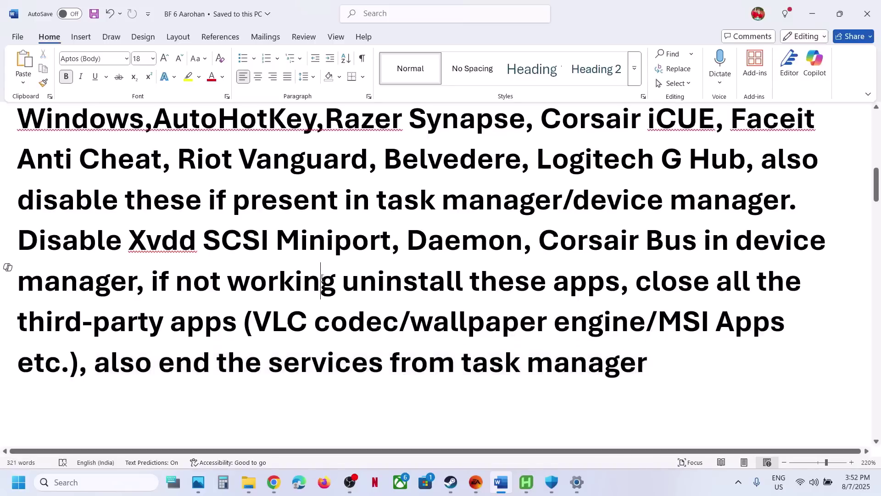
scroll(322, 277, "down", 3)
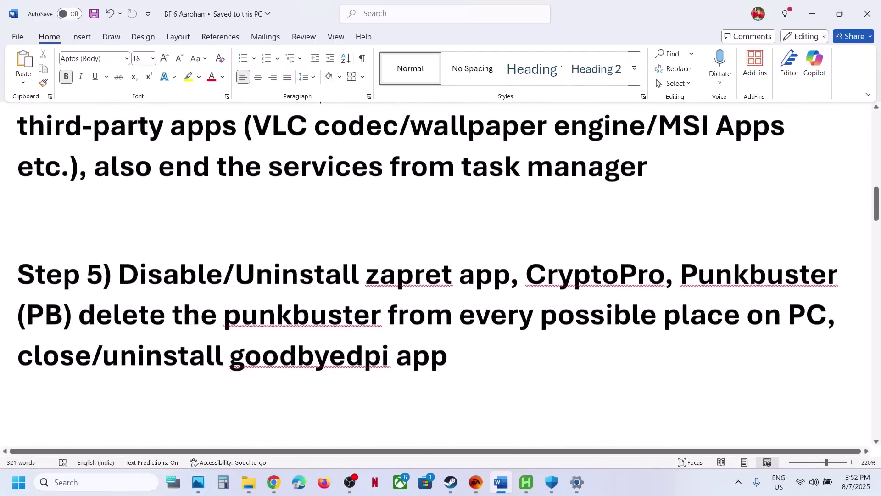
Step: Highlight the zapret, CryptoPro and Punkbuster (PB) uninstall instructions in Step 5
left_click(371, 278)
left_click(315, 275)
left_click_drag(371, 274, 510, 279)
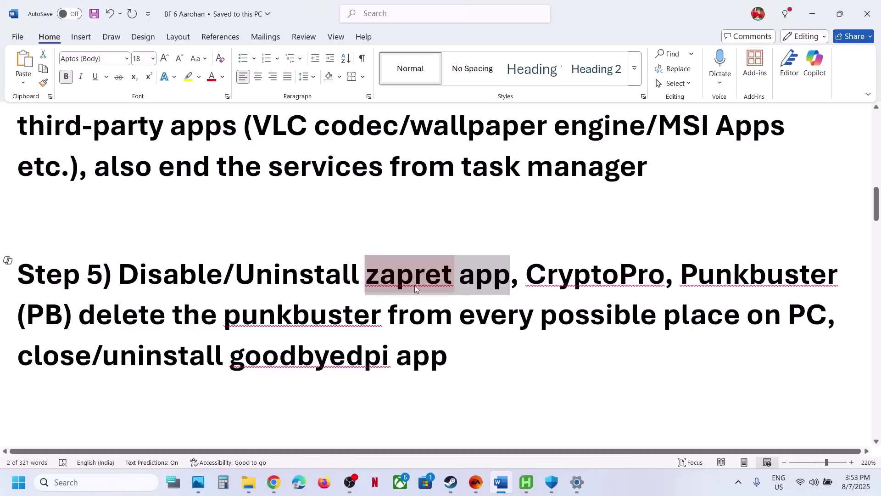
left_click_drag(152, 280, 470, 279)
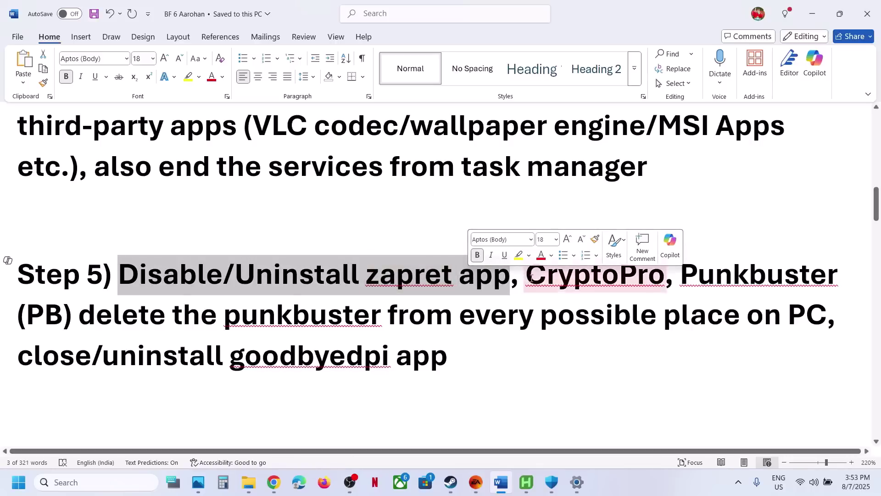
left_click_drag(525, 279, 658, 278)
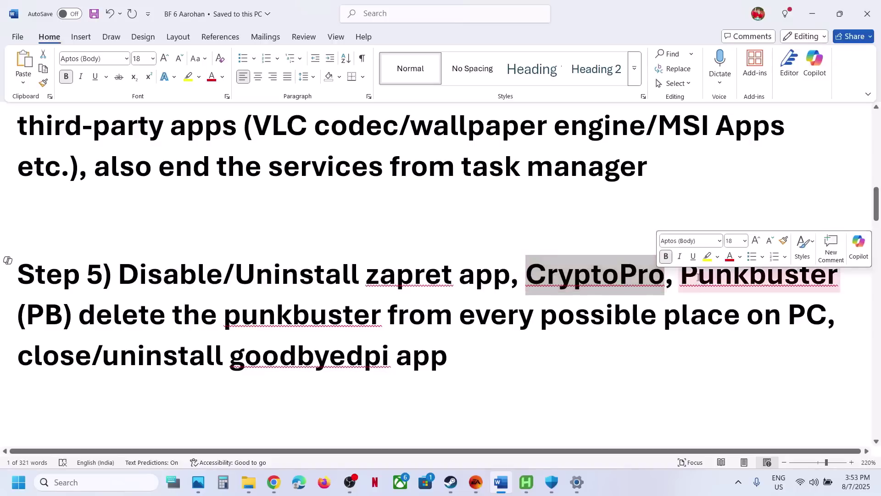
left_click_drag(681, 277, 226, 317)
left_click(308, 314)
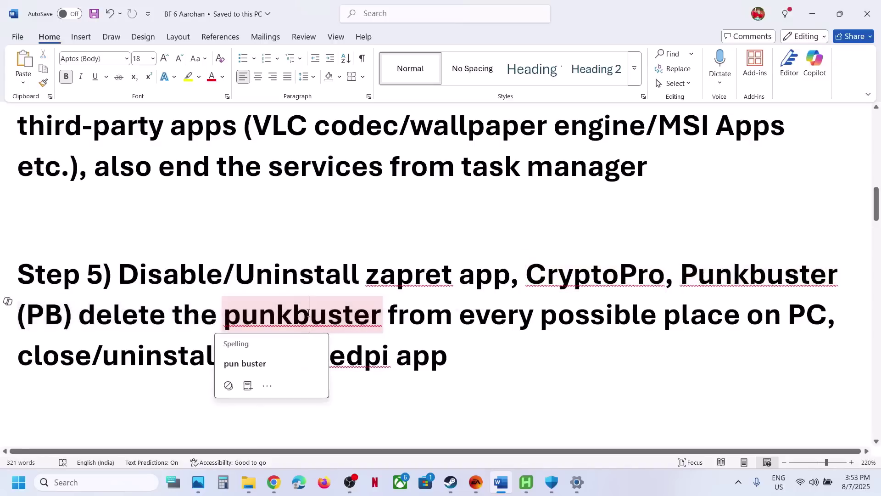
left_click(150, 315)
left_click_drag(122, 317, 533, 276)
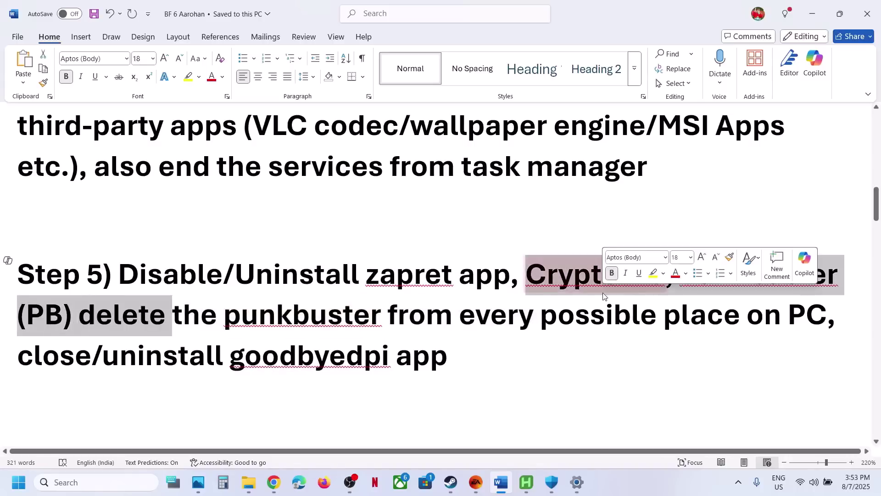
left_click(651, 321)
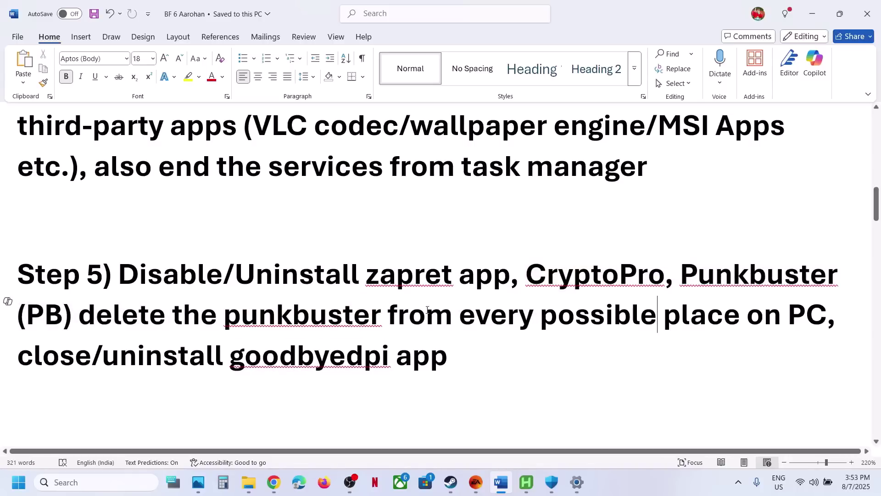
Step: Highlight the close/uninstall goodbyedpi app line in Step 5
left_click_drag(237, 324, 382, 324)
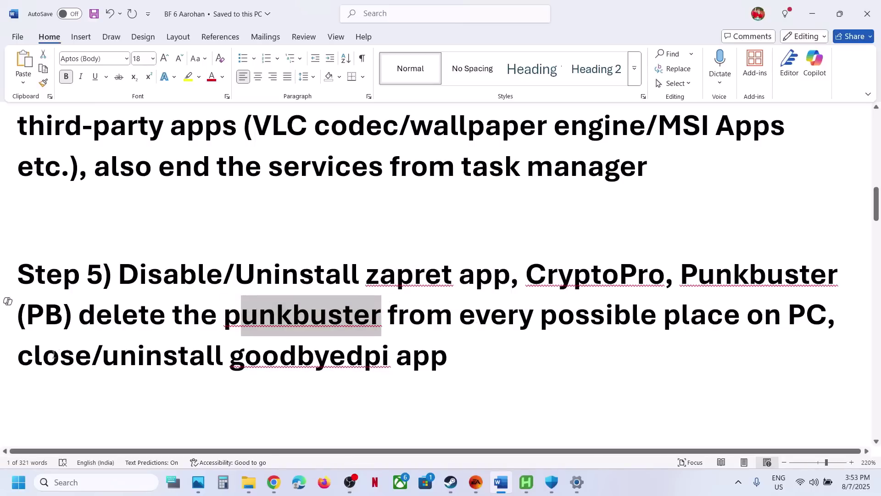
left_click_drag(37, 361, 319, 345)
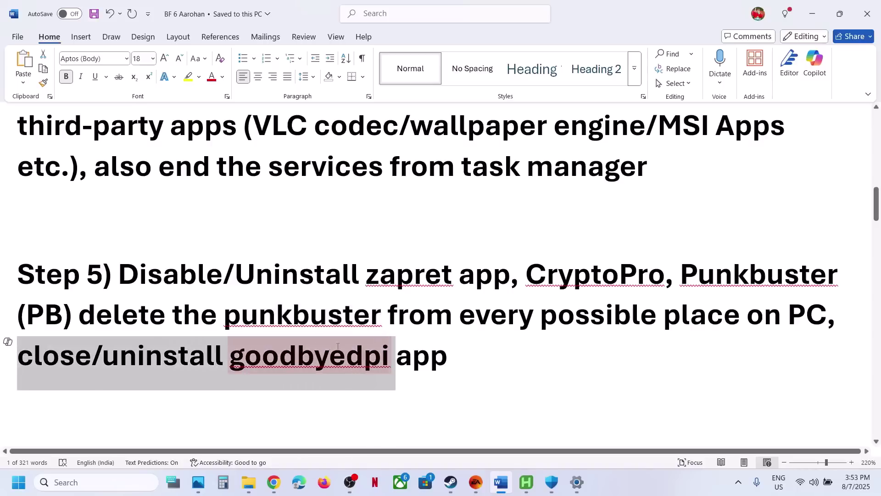
left_click_drag(376, 352, 145, 355)
left_click(144, 355)
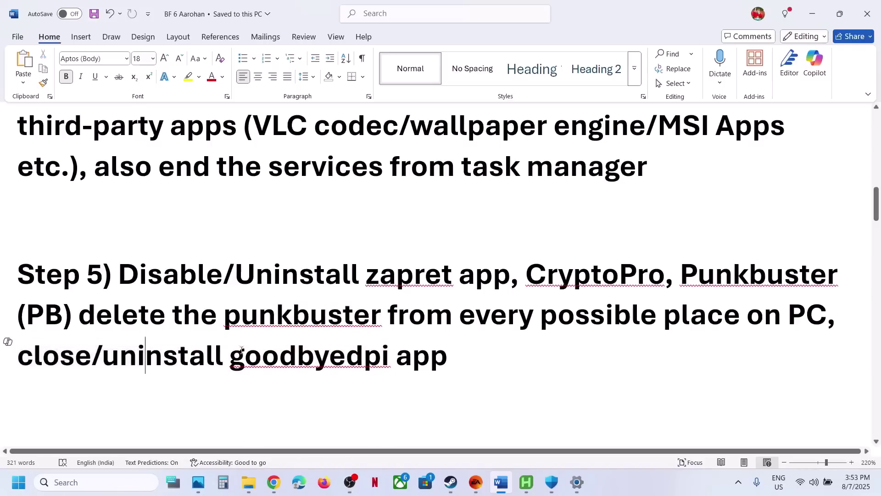
left_click_drag(240, 353, 467, 358)
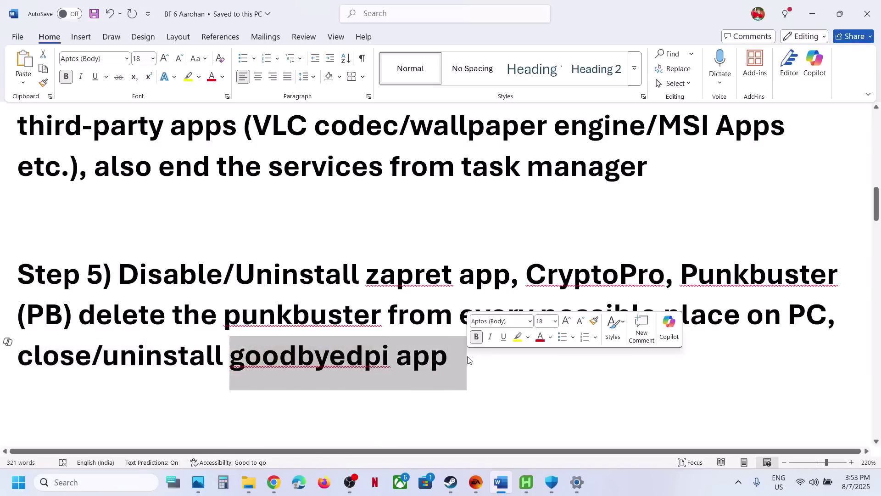
left_click(213, 331)
Step: Move to Step 6 and highlight the -d3d11/-dx11 launch options text
scroll(213, 331, "up", 2)
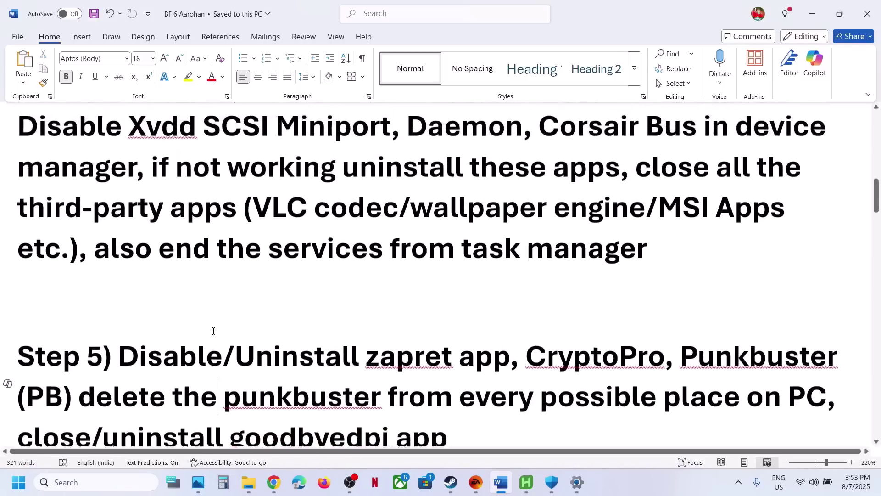
scroll(213, 331, "down", 2)
scroll(214, 330, "up", 1)
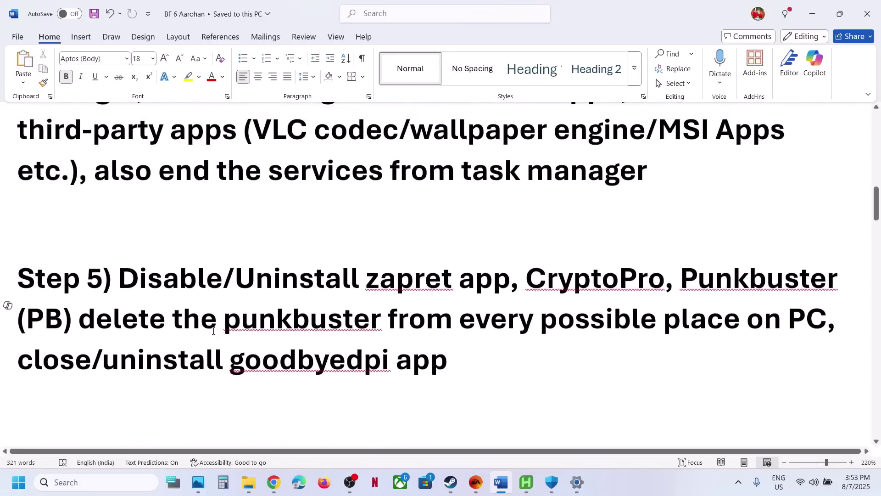
scroll(358, 243, "up", 4)
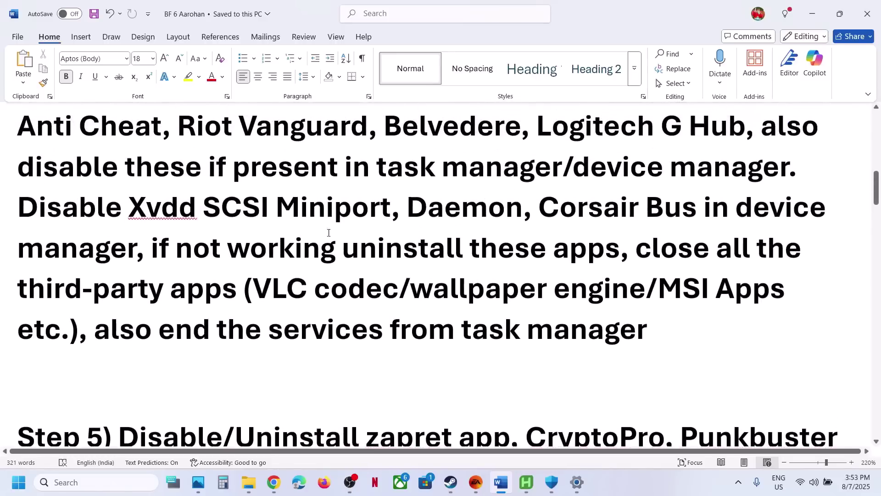
scroll(469, 255, "down", 3)
scroll(469, 256, "up", 2)
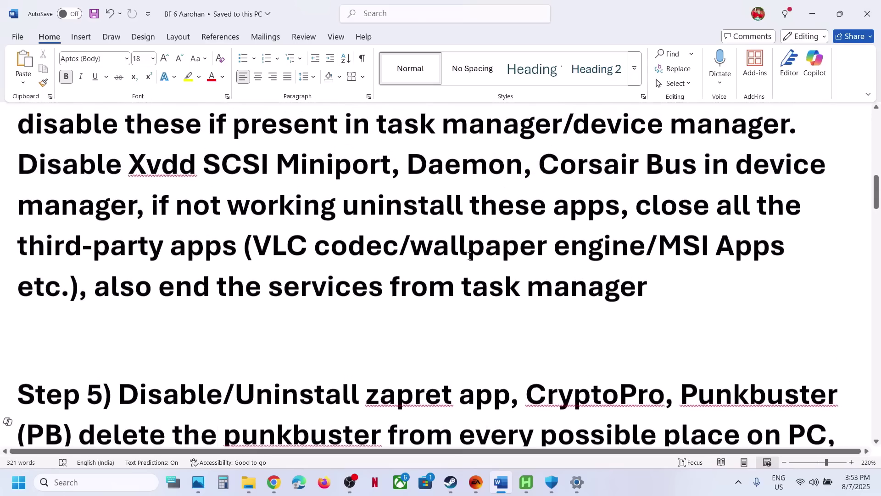
scroll(468, 256, "up", 3)
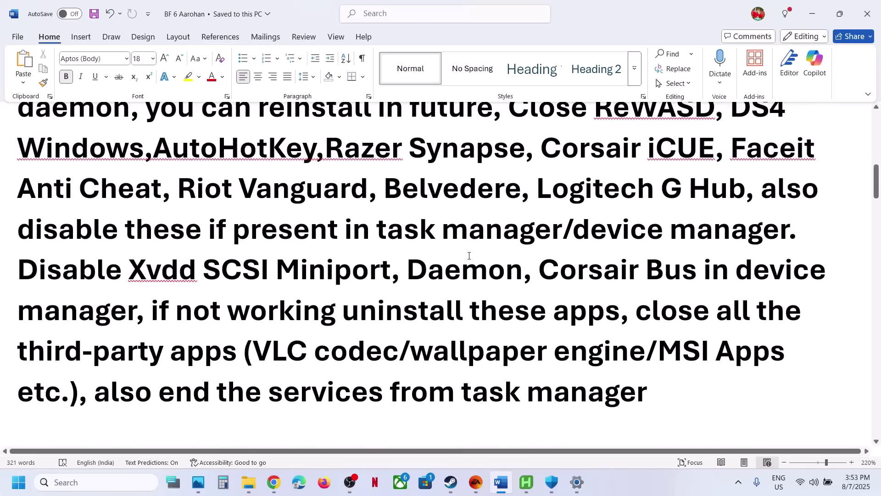
scroll(468, 256, "down", 3)
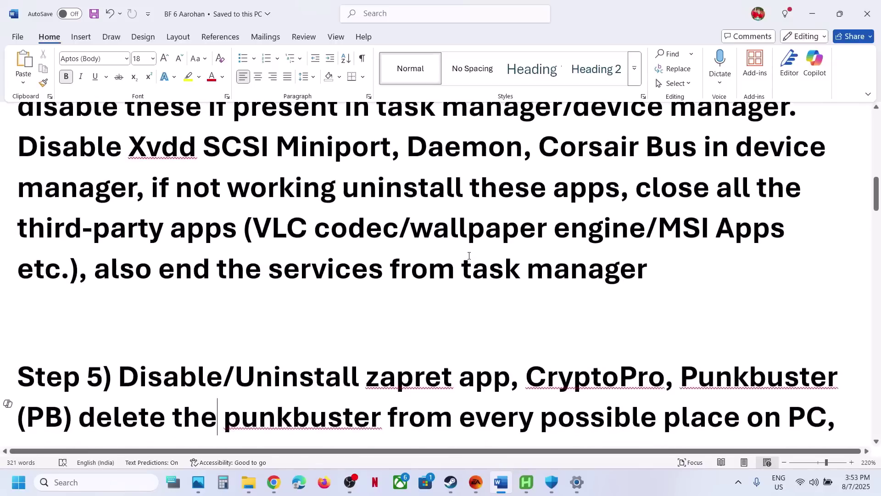
scroll(469, 255, "down", 3)
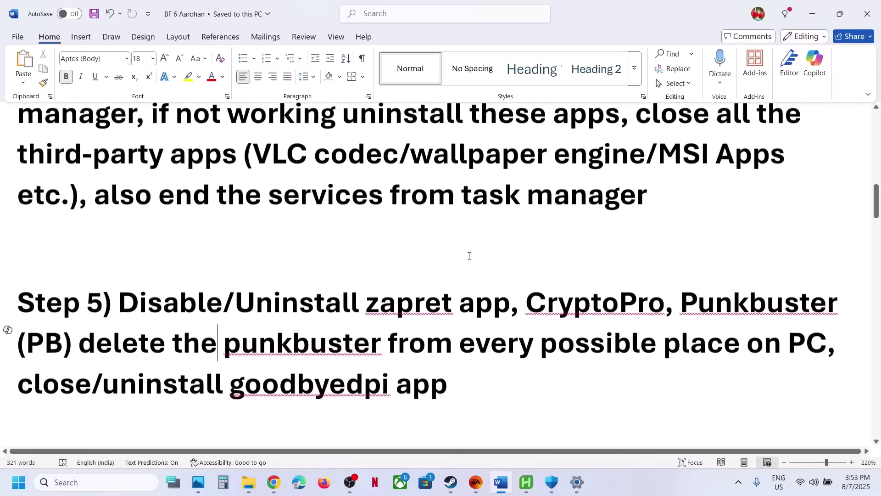
scroll(469, 256, "down", 3)
right_click(469, 255)
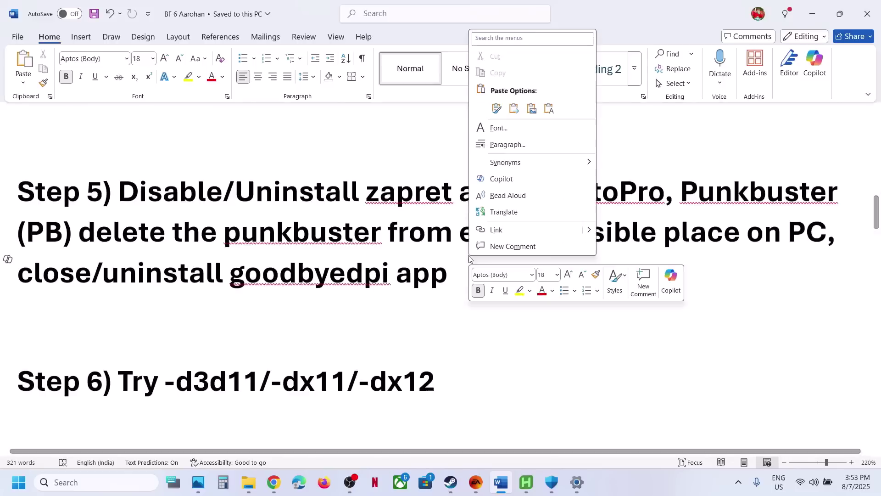
left_click(189, 382)
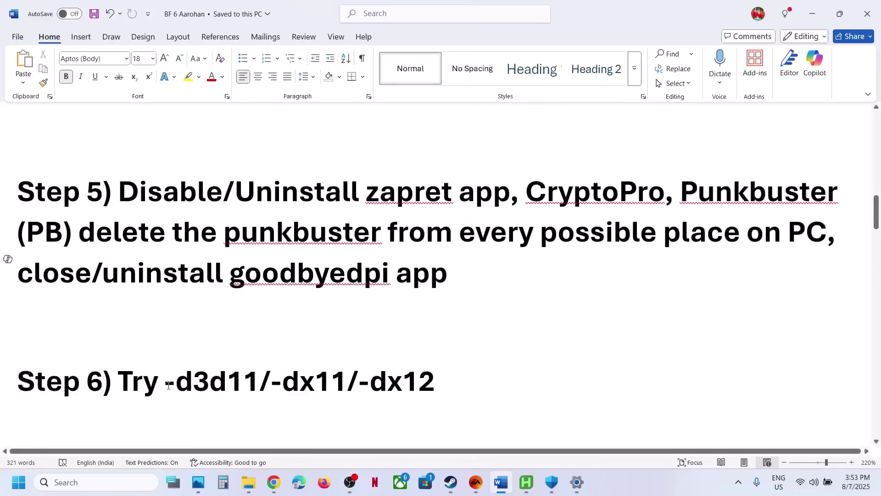
left_click_drag(169, 385, 369, 385)
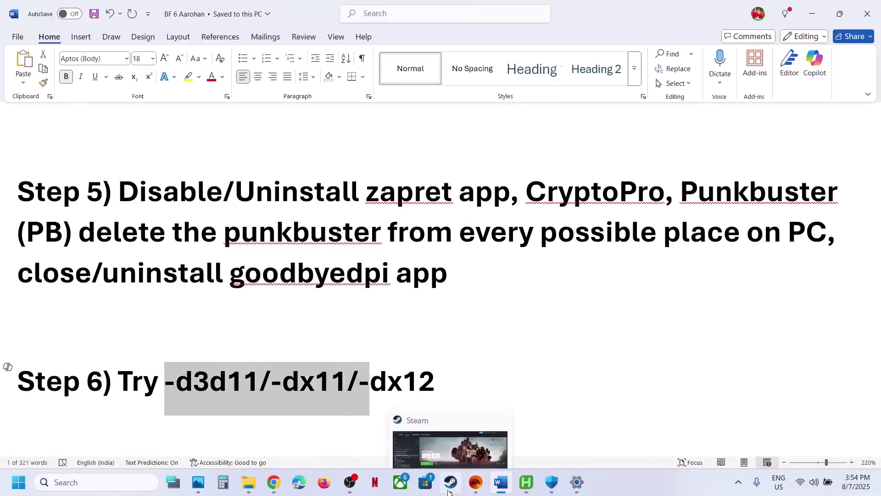
Step: Check the Launch Options field in Battlefield 6 Open Beta's Steam properties
left_click(450, 491)
right_click(106, 189)
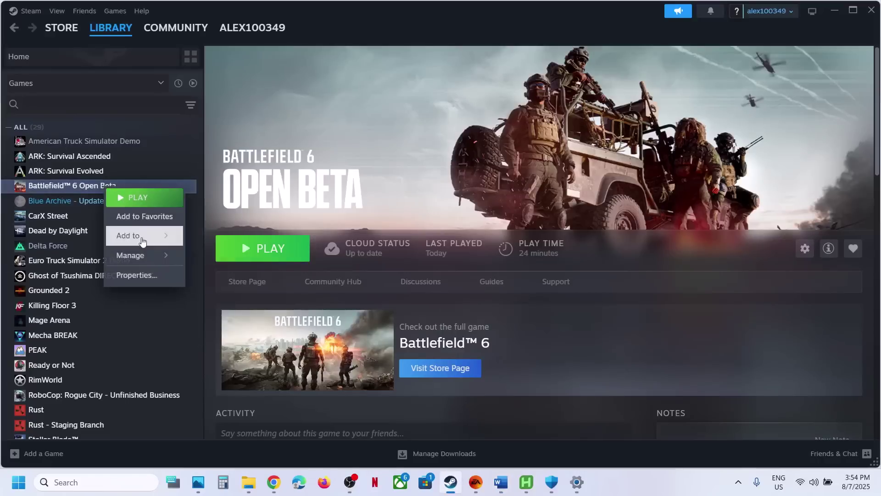
left_click(137, 275)
left_click(350, 294)
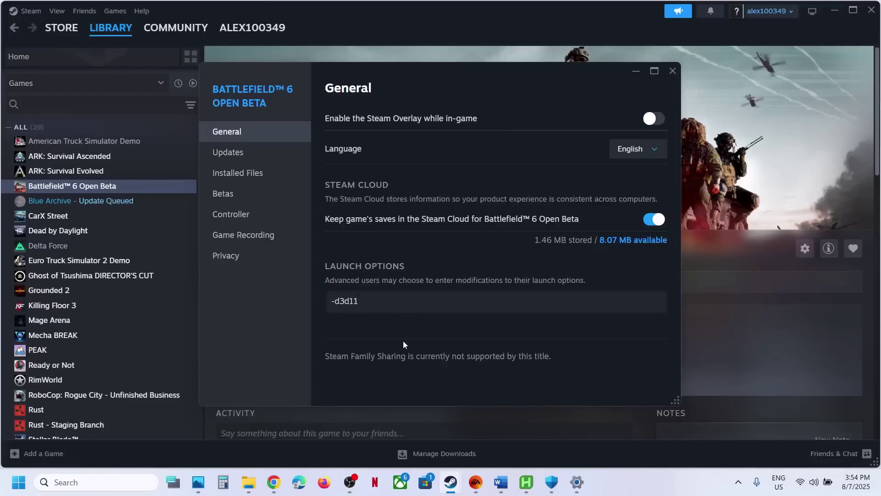
left_click(673, 71)
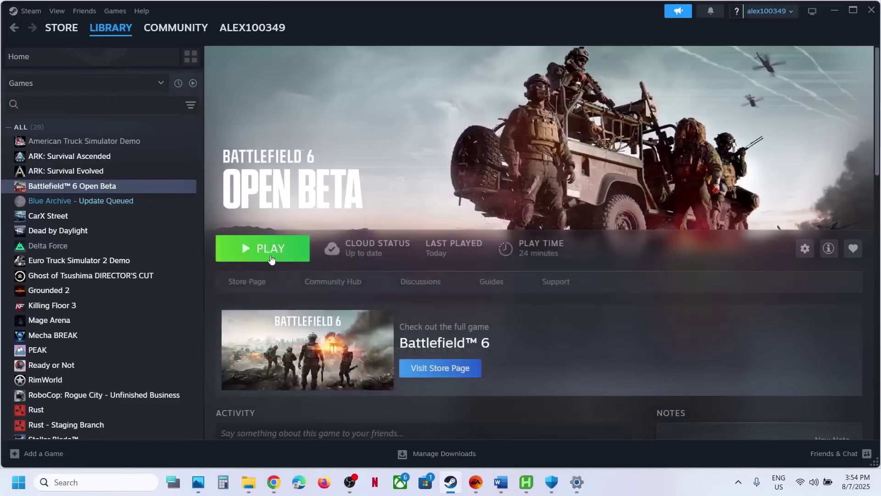
Step: Replace the -d3d11 launch option with -dx11
right_click(138, 190)
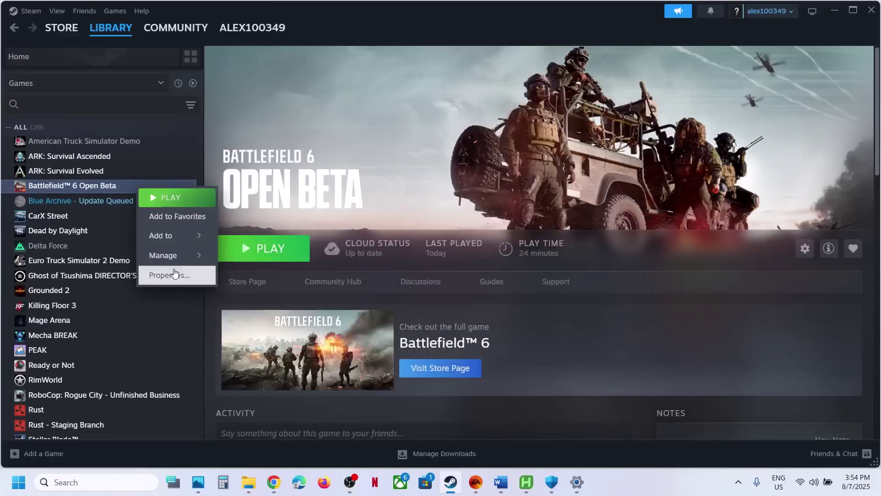
left_click(174, 274)
left_click_drag(376, 301, 286, 301)
key("BackSpace")
type("-dx11")
left_click(372, 343)
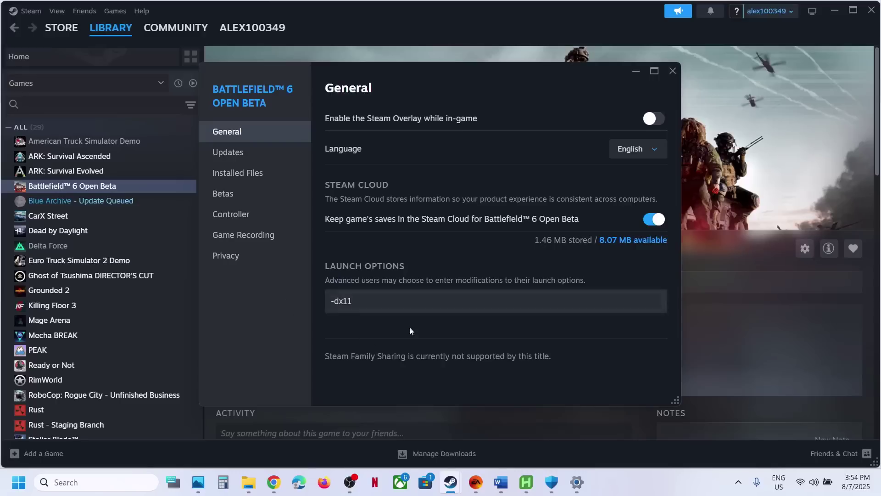
Step: Change the launch option to -dx12, then clear it and close properties
left_click_drag(367, 301, 327, 301)
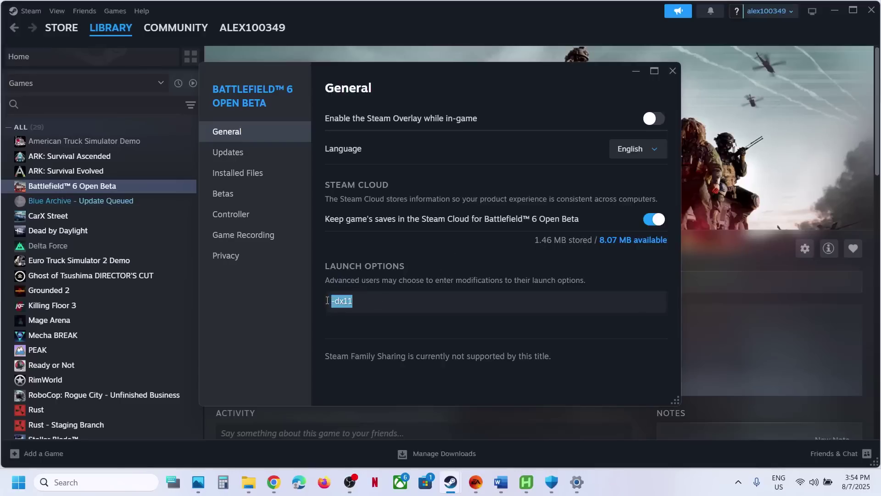
type("-")
left_click(393, 340)
left_click(461, 301)
left_click_drag(362, 301, 307, 306)
key("BackSpace")
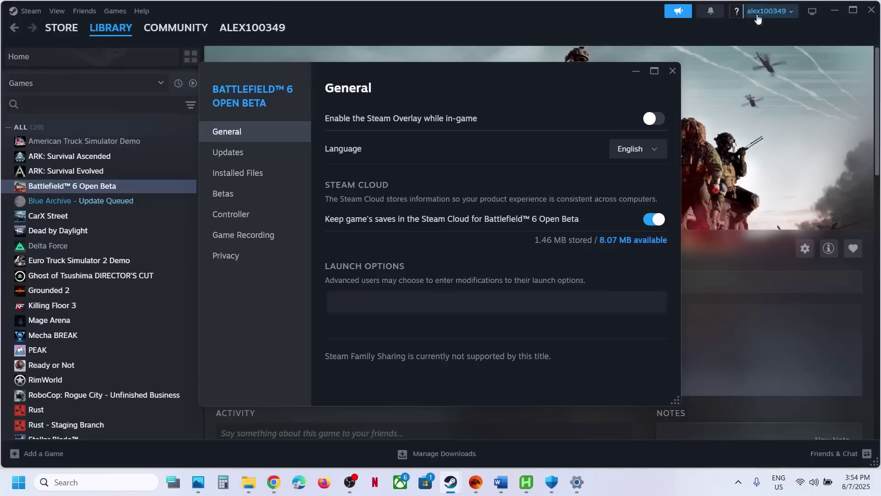
left_click(673, 71)
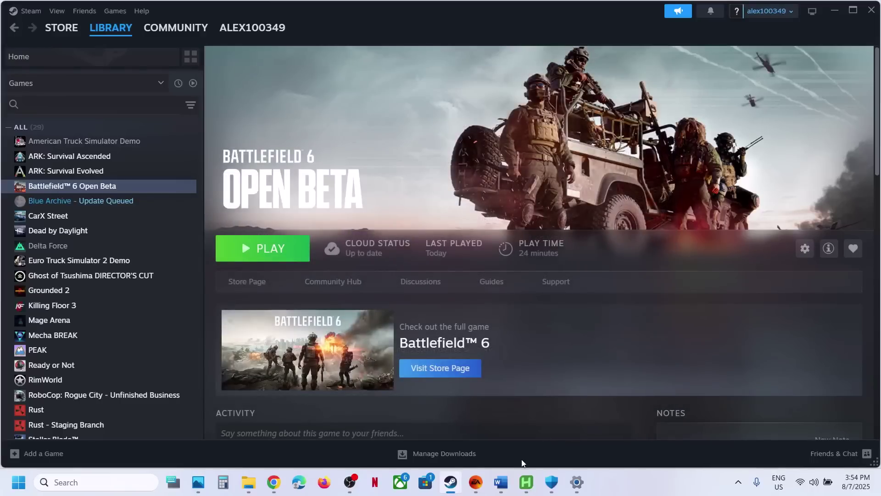
Step: Save -d3d11 as Battlefield 6 Open Beta's advanced launch option in the EA app
left_click(476, 482)
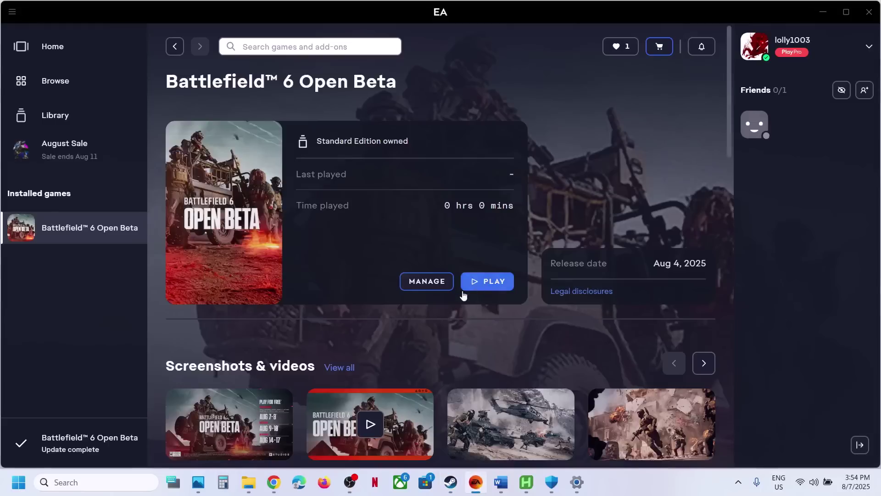
left_click(426, 284)
left_click(441, 314)
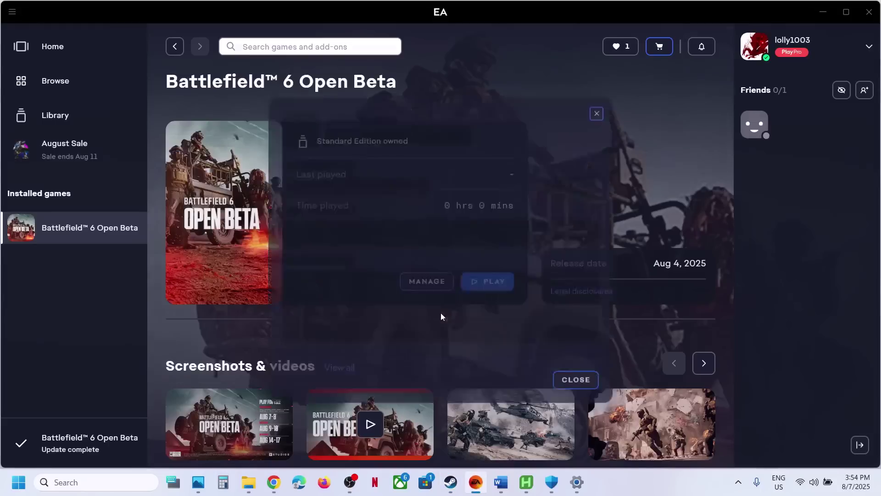
left_click(348, 288)
type("-")
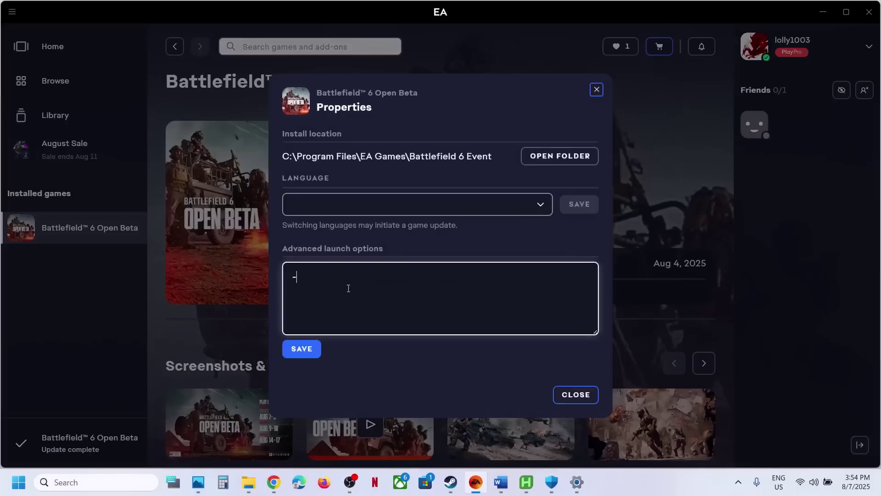
left_click(388, 371)
left_click(296, 354)
left_click(571, 394)
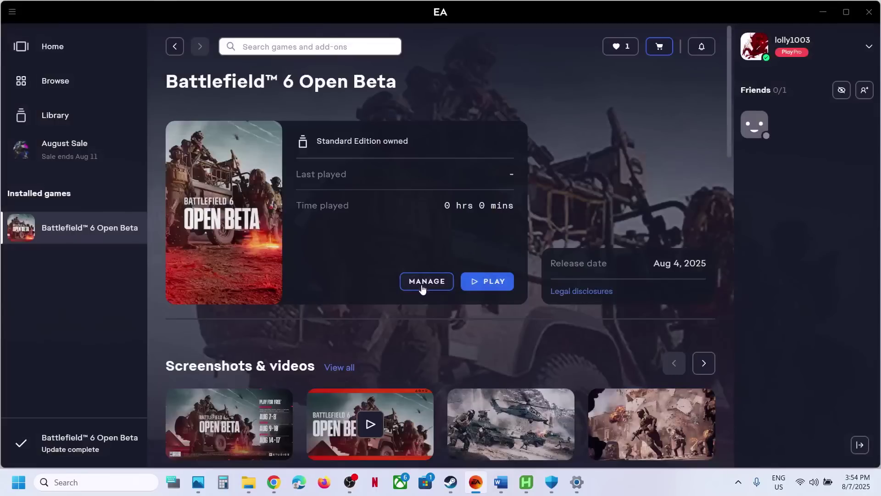
Step: Replace the launch option with -dx11 and save, then change it to -dx12 and save
left_click(423, 282)
left_click(448, 309)
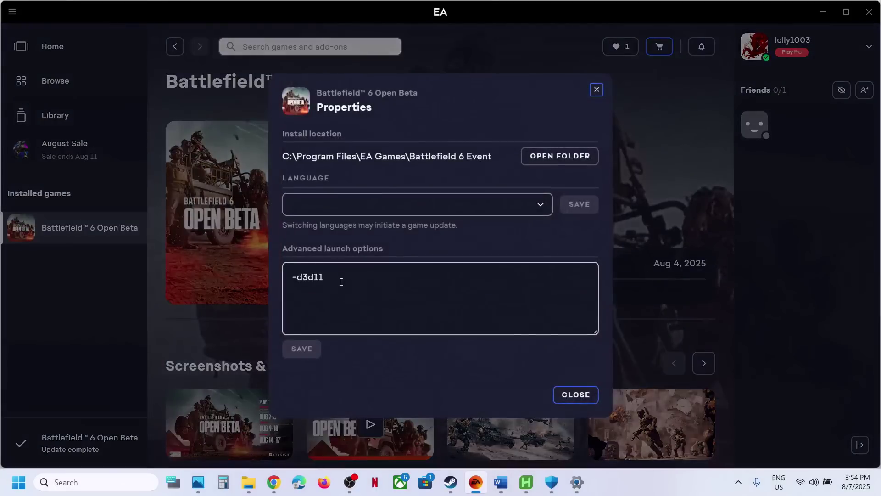
left_click_drag(341, 286, 271, 274)
type("-dx11")
left_click(296, 355)
left_click(355, 277)
key("BackSpace")
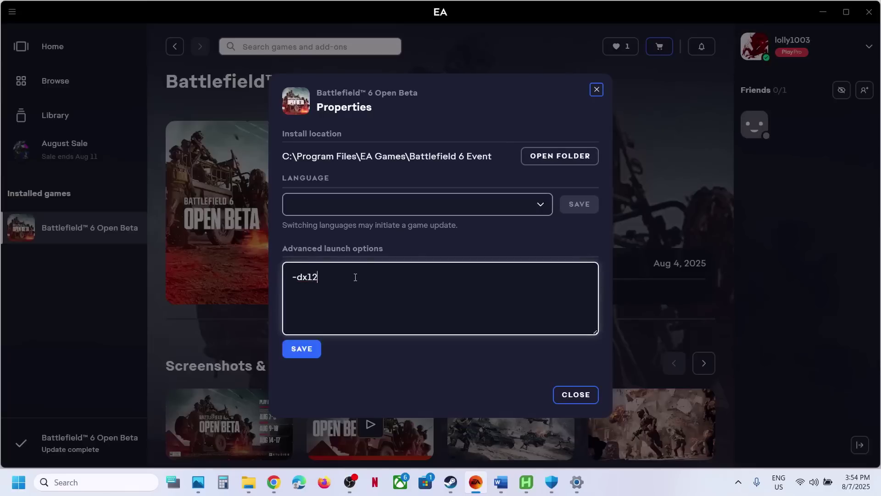
type("2")
left_click(304, 356)
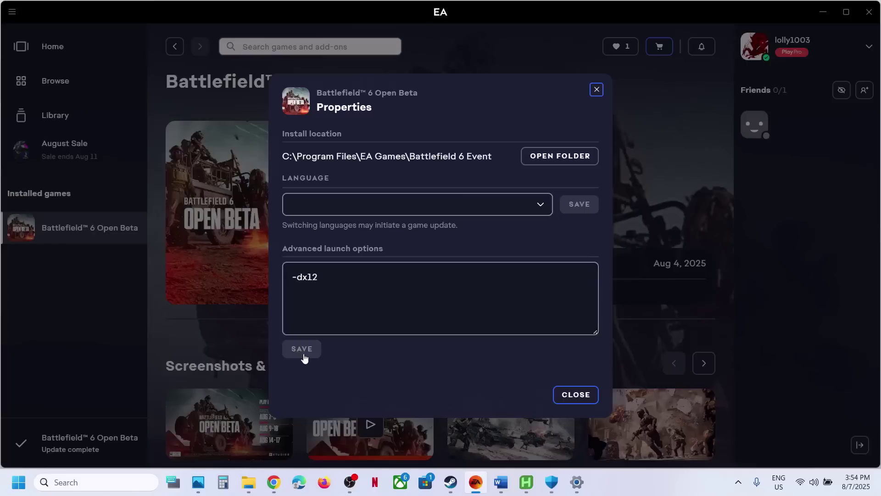
Step: Clear the advanced launch options, save them empty and close properties
left_click(351, 315)
left_click_drag(350, 277, 271, 277)
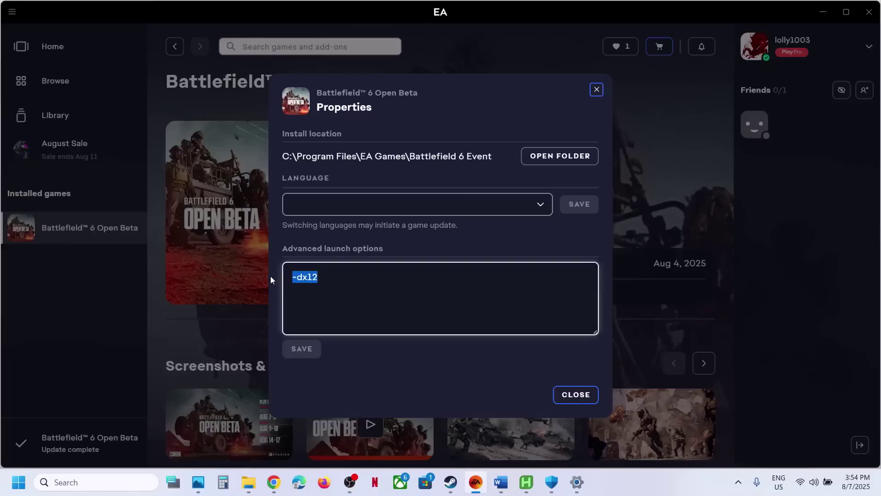
key("BackSpace")
left_click(307, 350)
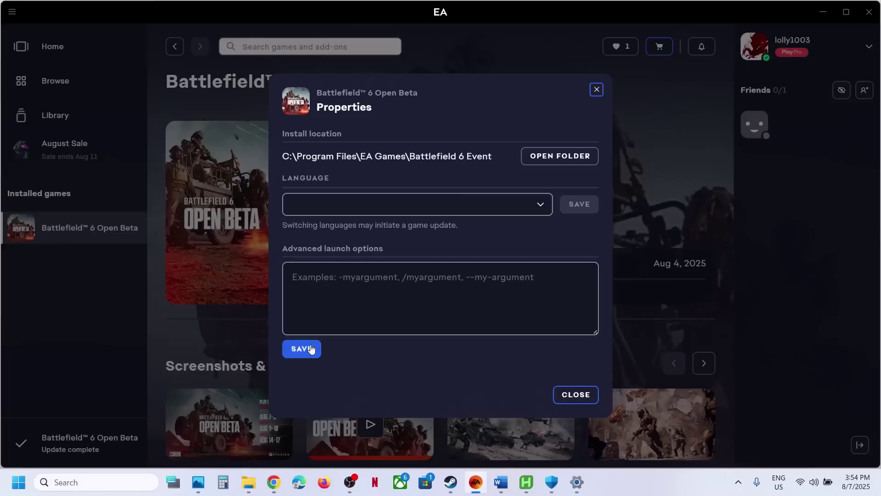
left_click(568, 395)
Step: Return to the Word checklist and highlight Step 7's text
left_click(501, 482)
scroll(298, 297, "down", 2)
scroll(298, 294, "down", 3)
left_click_drag(119, 270, 490, 314)
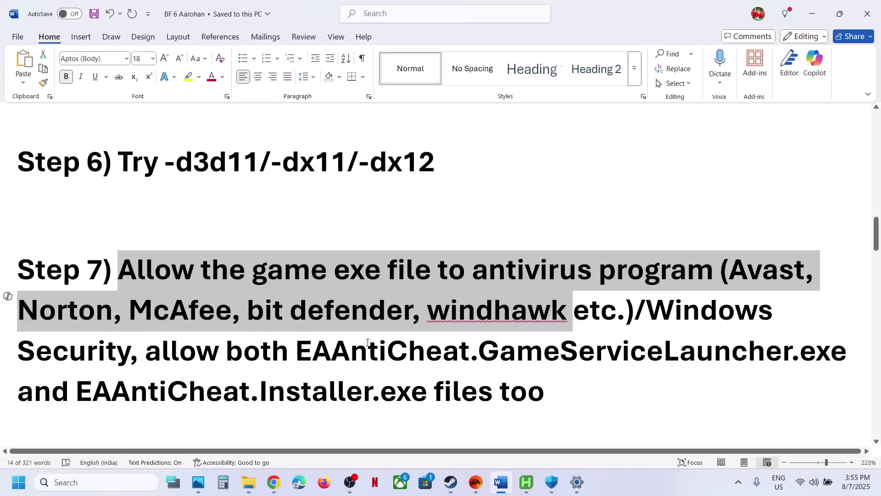
Step: Switch to Windows Settings and go to the Privacy & security page
key("alt+Tab")
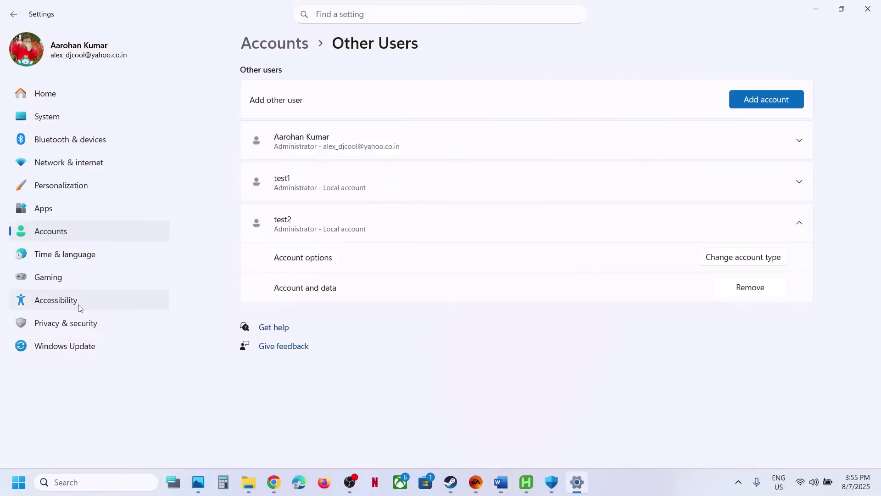
left_click(99, 323)
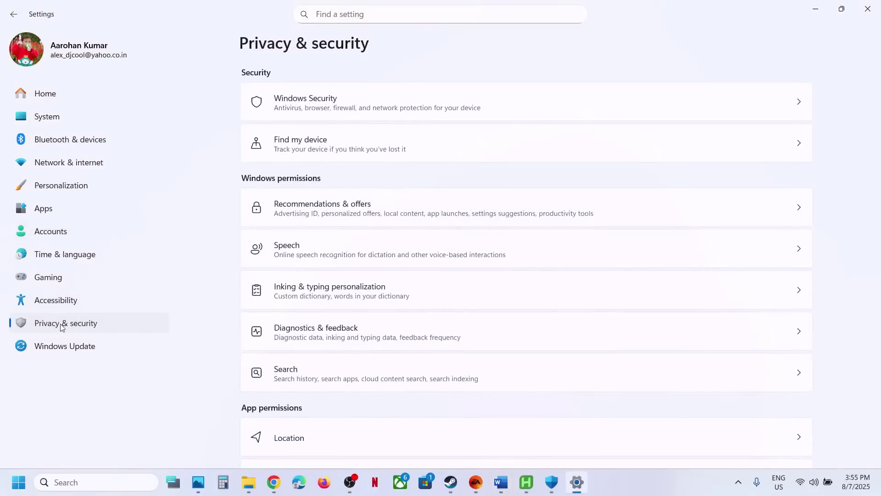
Step: Reach Allow an app through Controlled folder access via Virus & threat protection ransomware settings
left_click(336, 114)
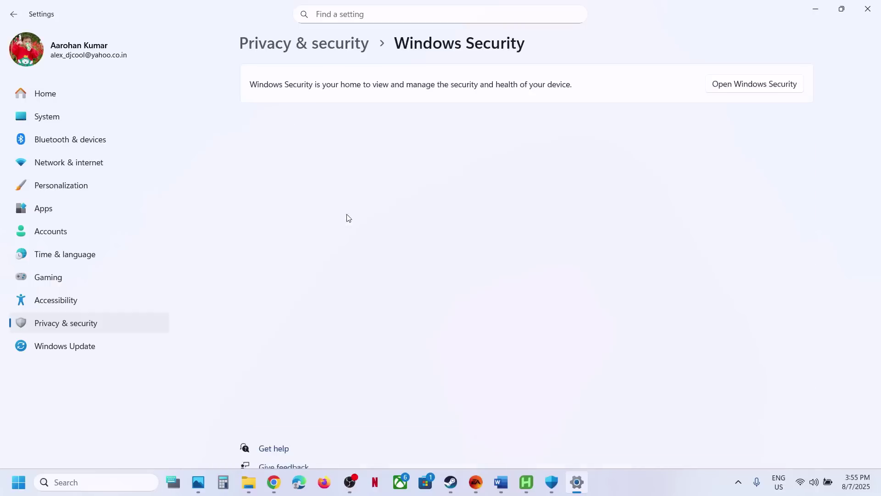
scroll(319, 154, "down", 1)
left_click(319, 153)
scroll(338, 272, "down", 3)
scroll(339, 271, "up", 1)
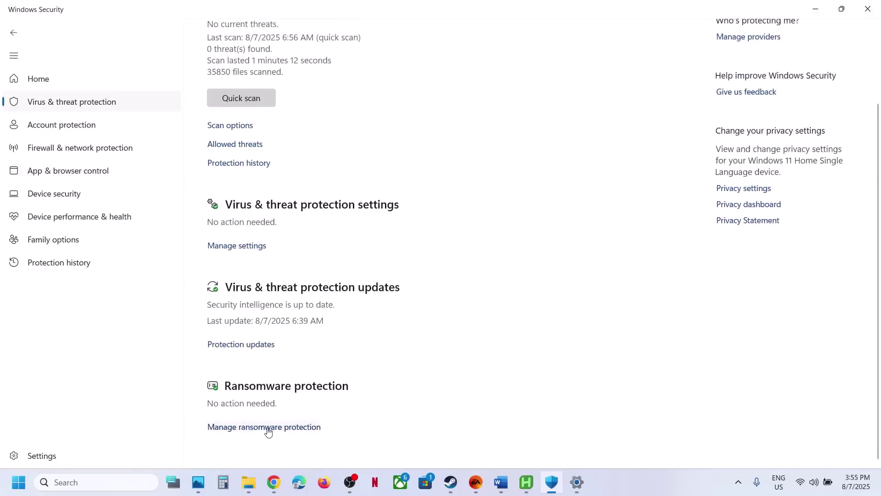
left_click(268, 427)
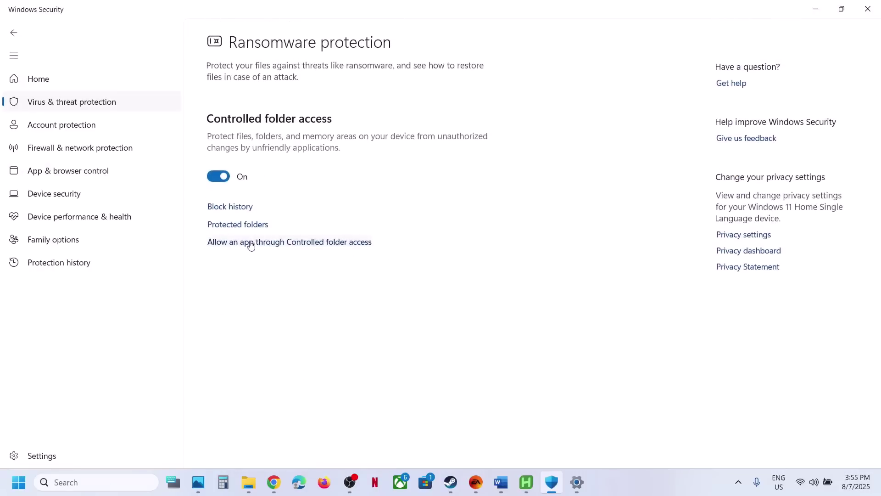
left_click(256, 244)
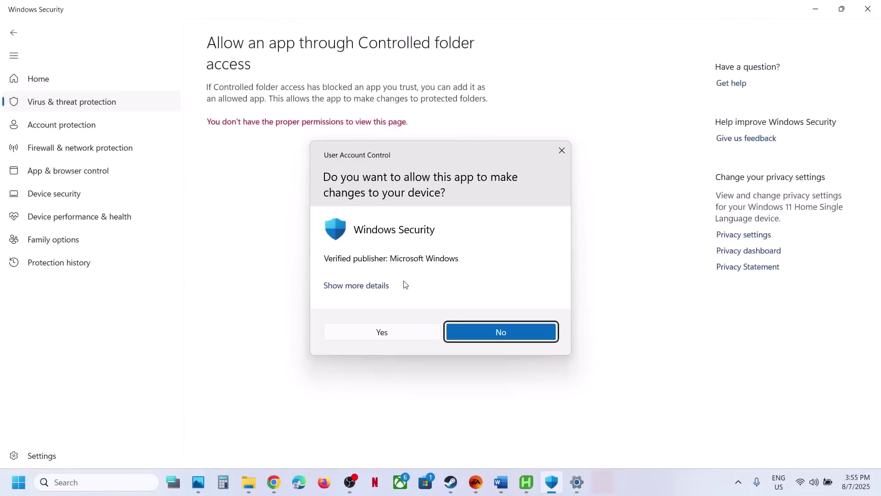
left_click(378, 334)
Step: Allow bf6event and EAAntiCheat.GameServiceLauncher through Controlled folder access
left_click(295, 136)
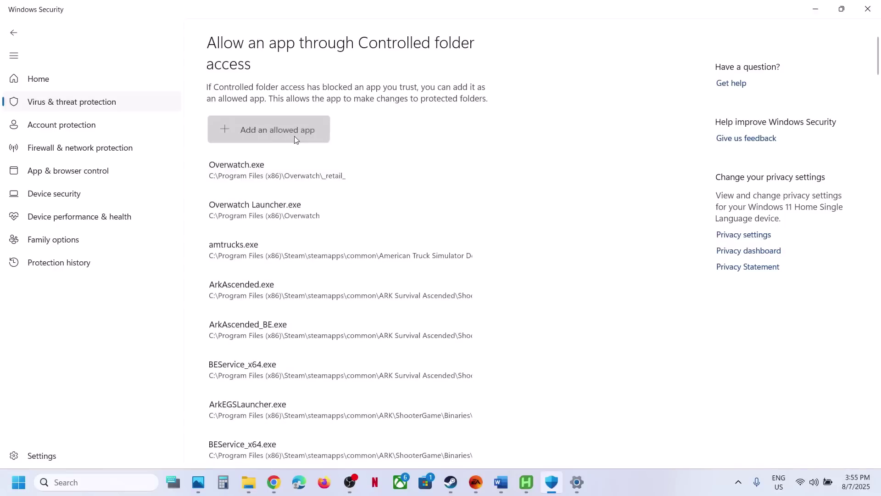
left_click(277, 176)
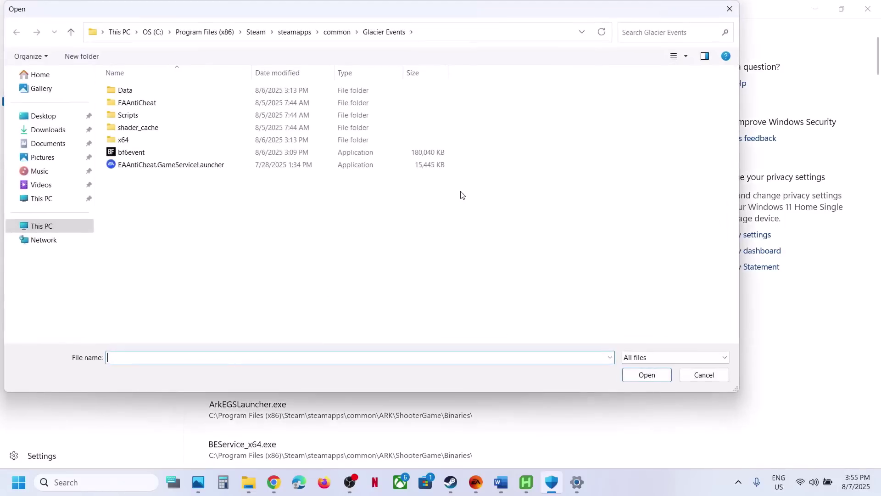
left_click(129, 152)
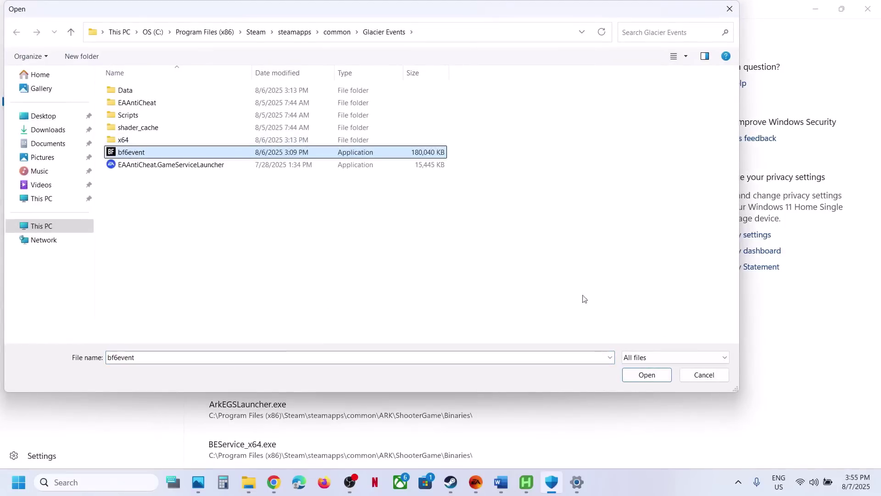
left_click(647, 374)
left_click(282, 128)
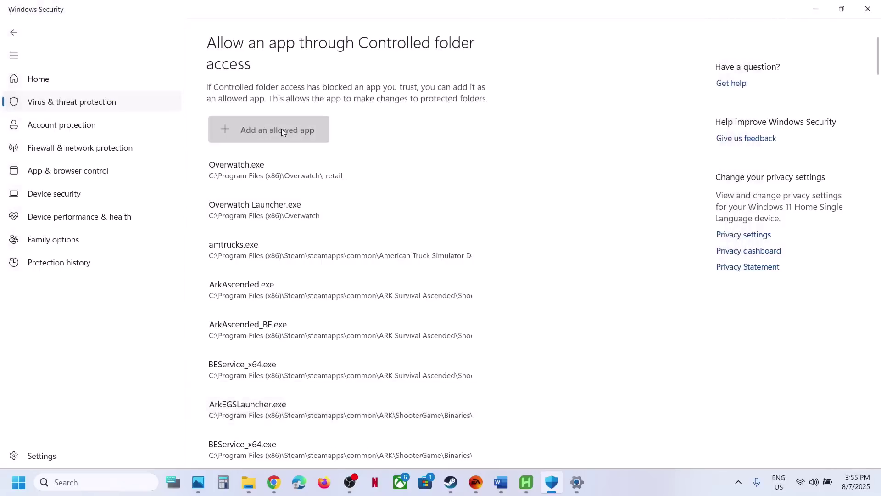
left_click(227, 174)
left_click(149, 164)
left_click(631, 374)
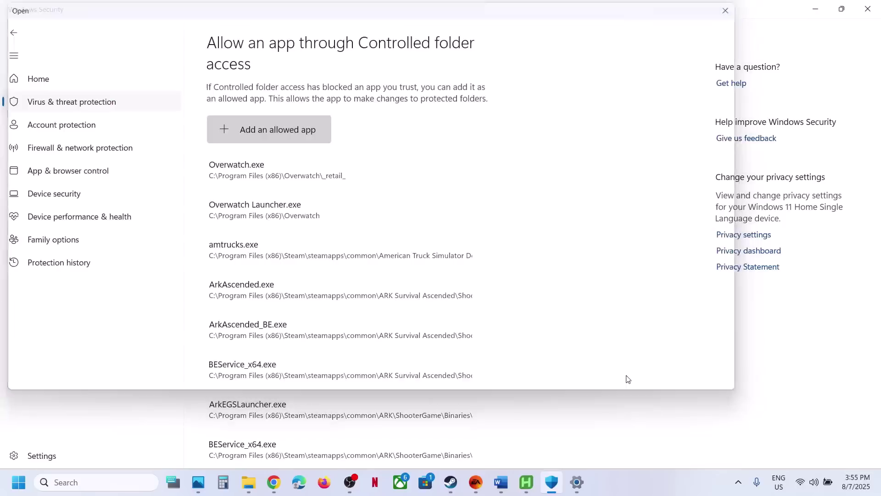
Step: Allow EAAntiCheat.Installer from the EAAntiCheat folder as well
left_click(277, 142)
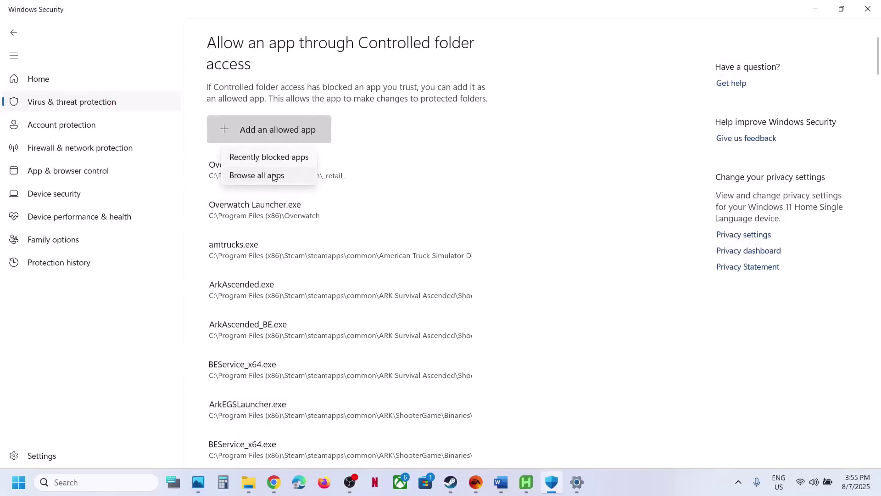
left_click(271, 175)
double_click(152, 103)
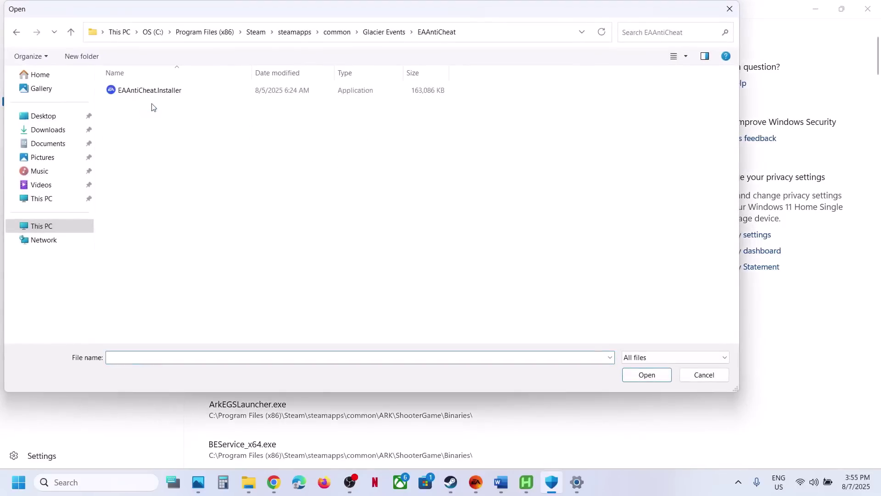
left_click(154, 92)
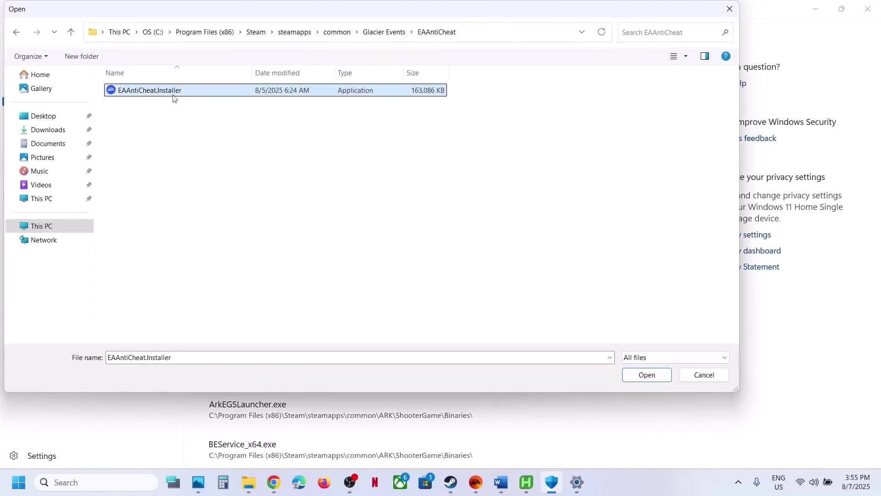
left_click(647, 377)
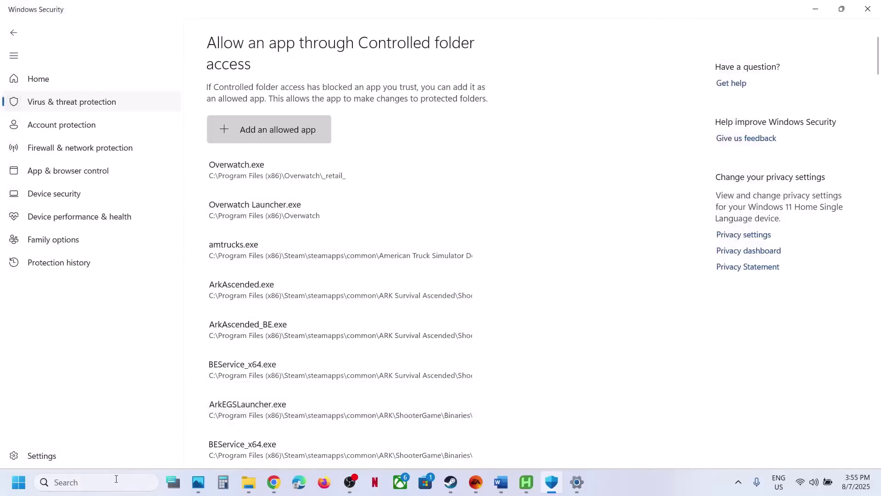
left_click(116, 482)
Step: Launch Control Panel and reach Windows Defender Firewall's allowed apps list
type("control")
key("Return")
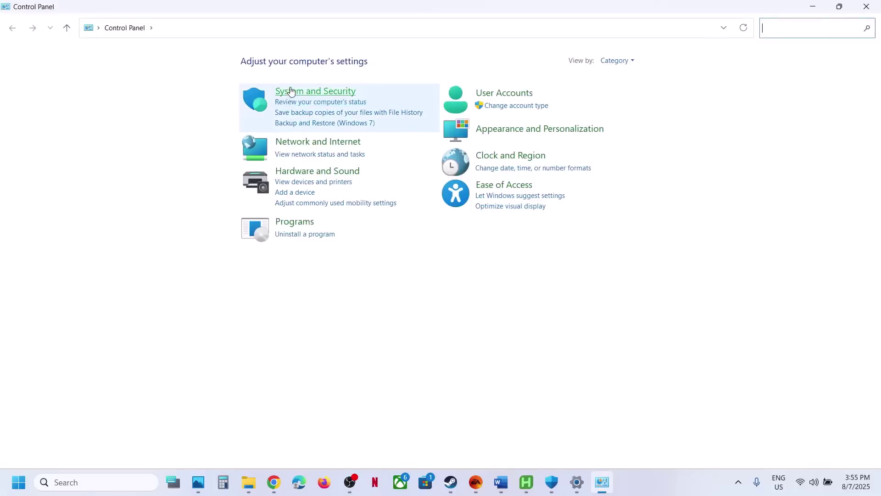
left_click(287, 91)
left_click(192, 101)
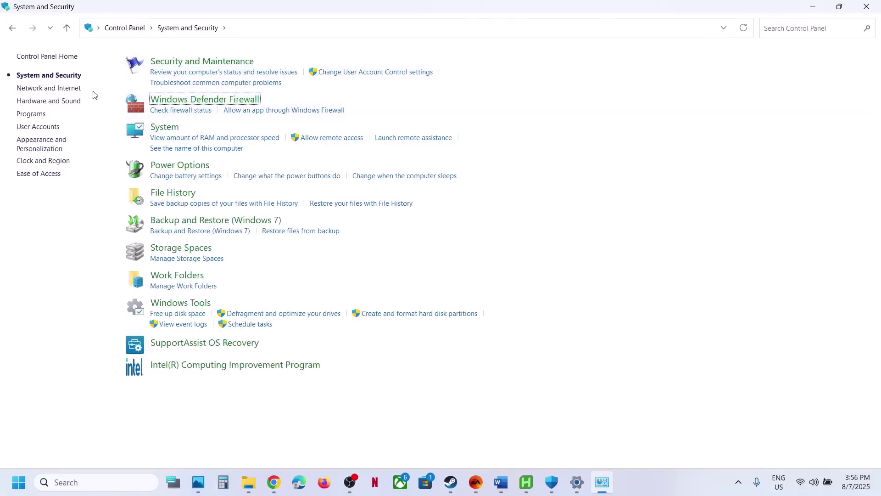
left_click(52, 87)
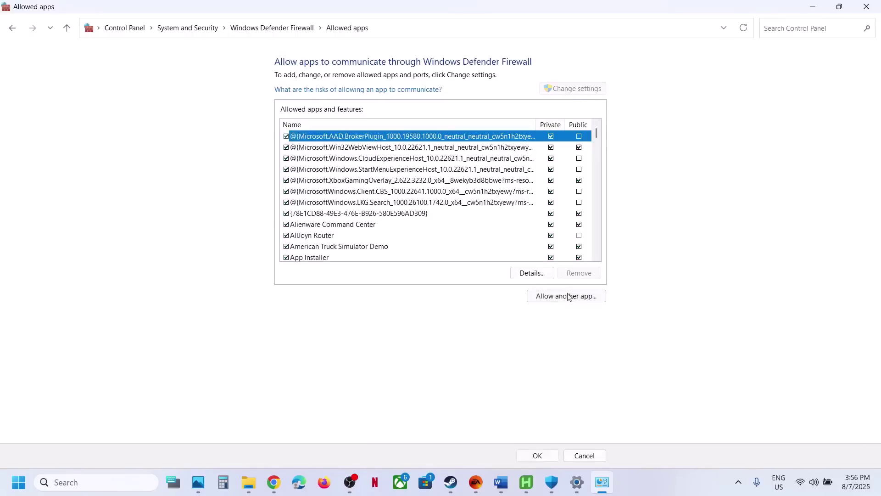
Step: Browse the game folders for bf6event and EAAntiCheat files to add to the firewall
left_click(565, 296)
left_click(518, 294)
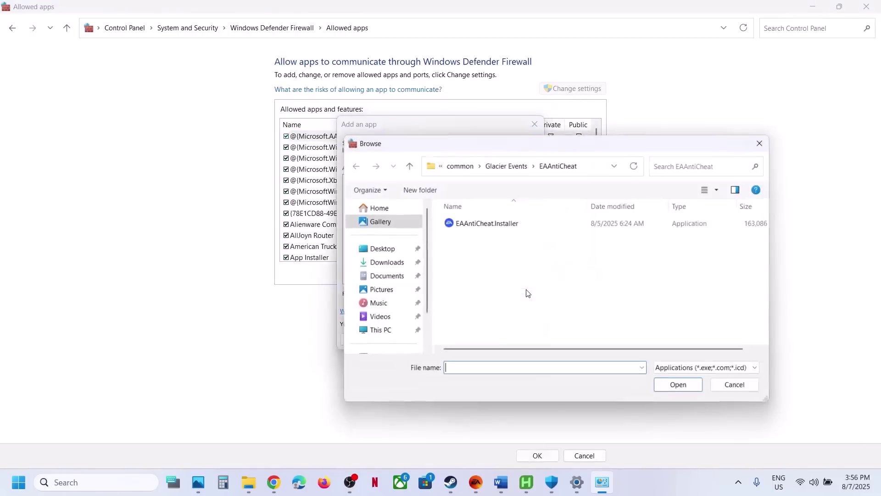
left_click(408, 164)
left_click(408, 164)
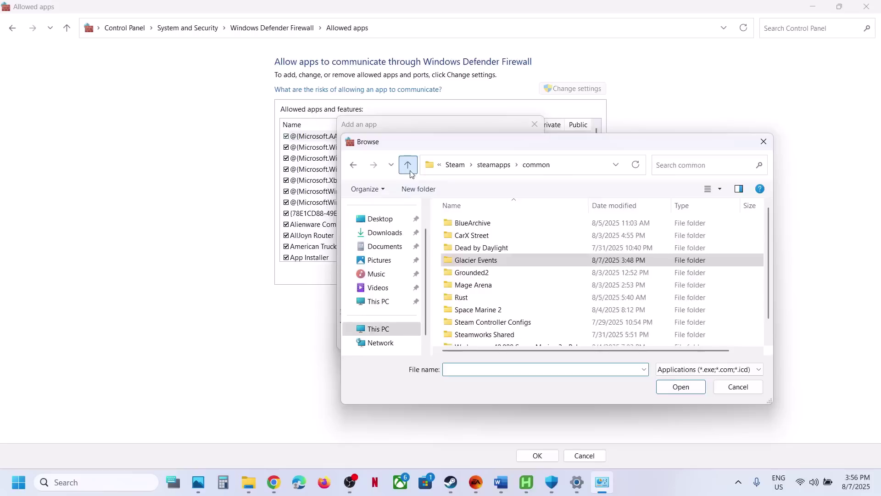
double_click(476, 259)
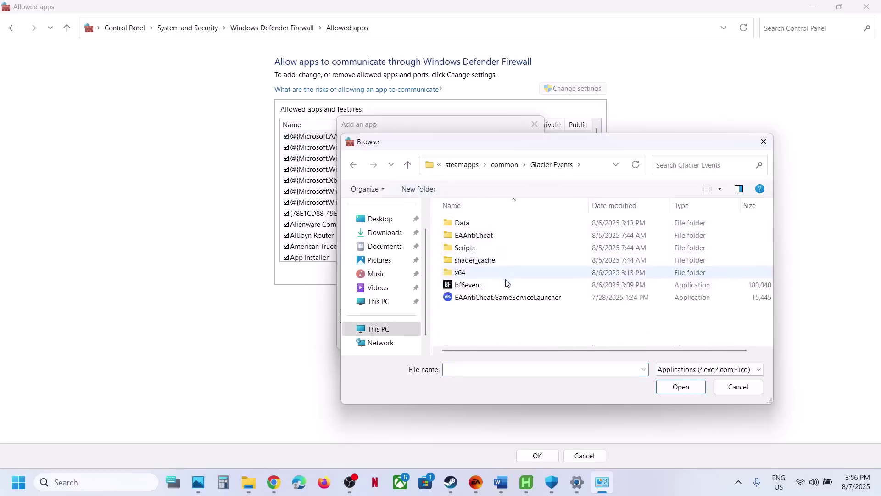
left_click(468, 286)
left_click(470, 298)
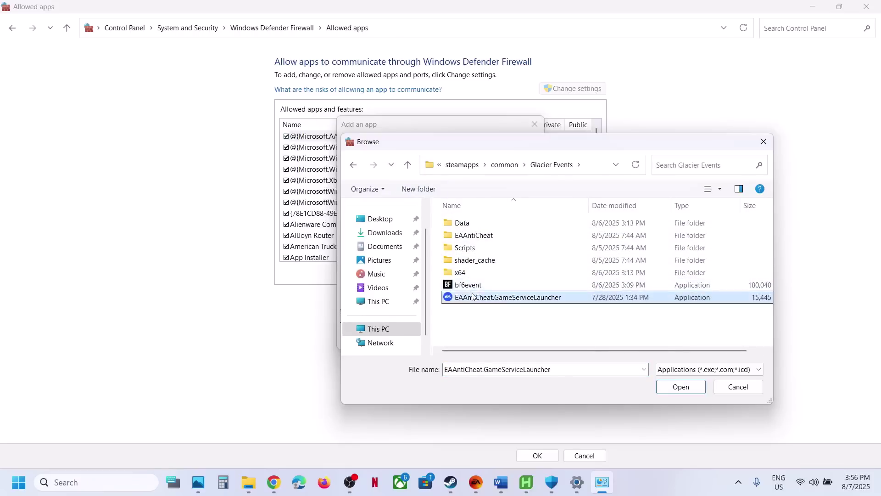
double_click(467, 235)
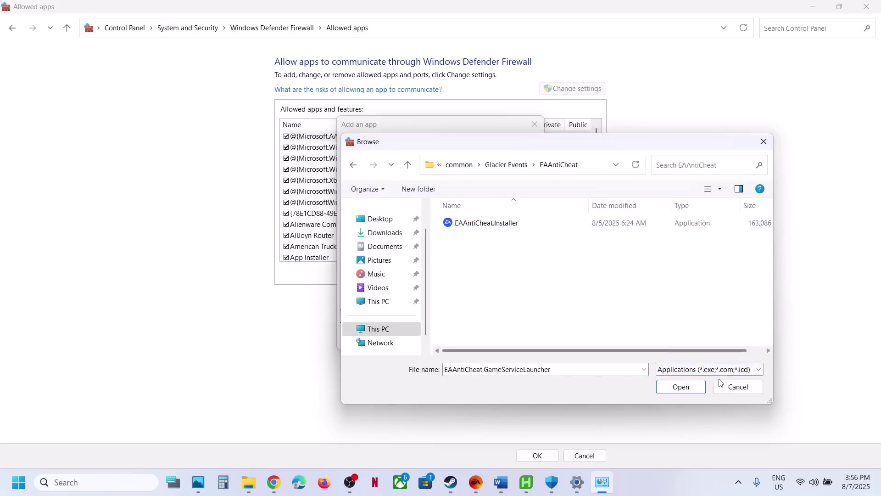
Step: Cancel the browse and Add an app dialogs, then close the firewall and Windows Security windows
left_click(734, 387)
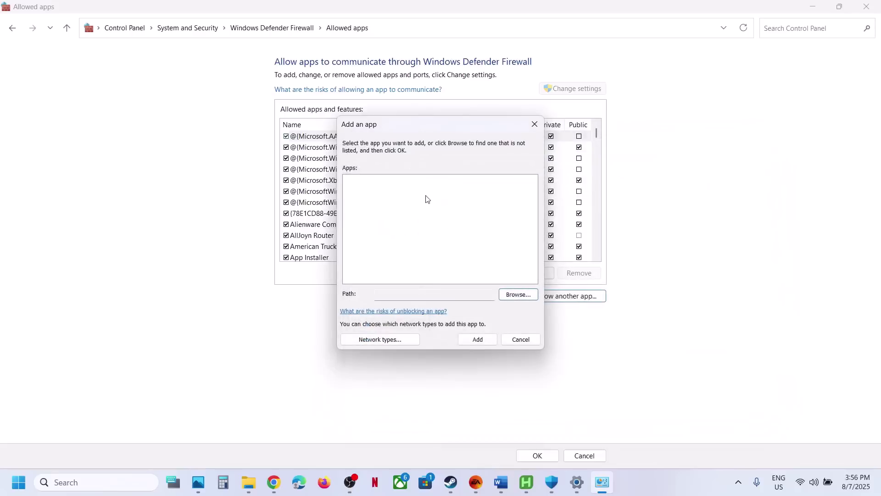
left_click(520, 340)
left_click(869, 12)
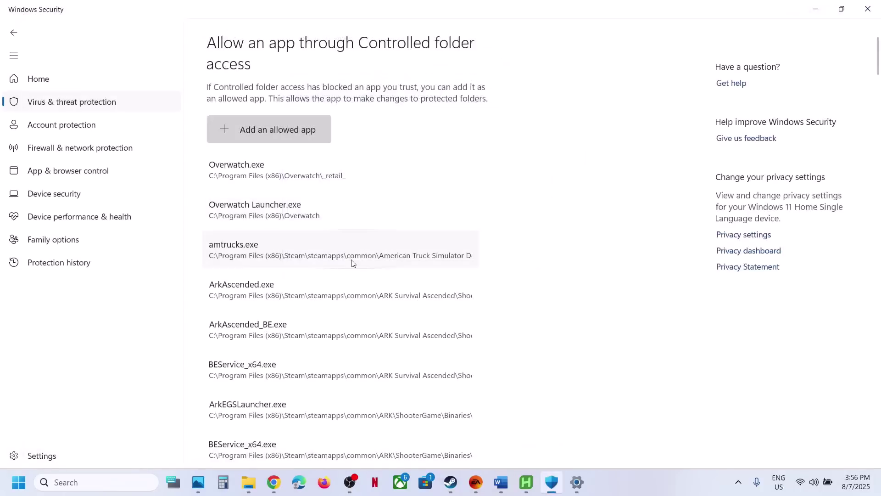
left_click(872, 7)
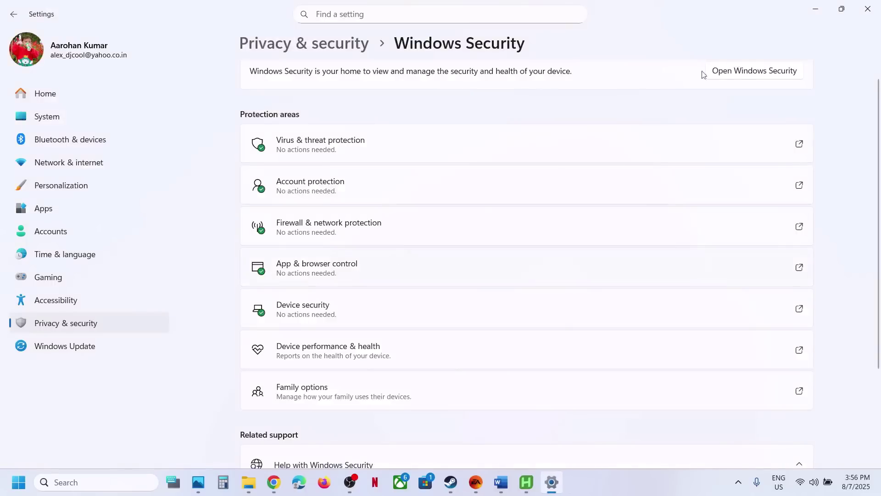
Step: Close Settings, highlight Step 8's 'Rename Settings folder' instruction, and switch to File Explorer
left_click(868, 9)
scroll(371, 286, "down", 5)
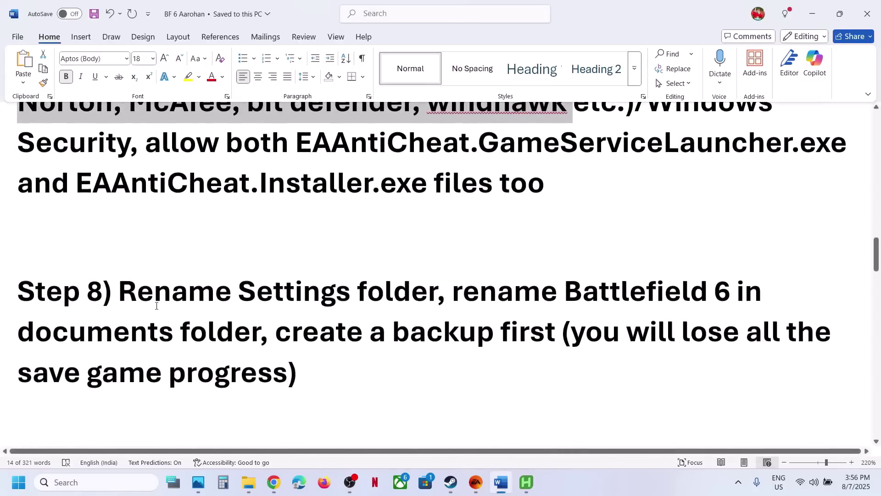
left_click_drag(136, 297, 452, 295)
mouse_move(243, 487)
left_click(286, 452)
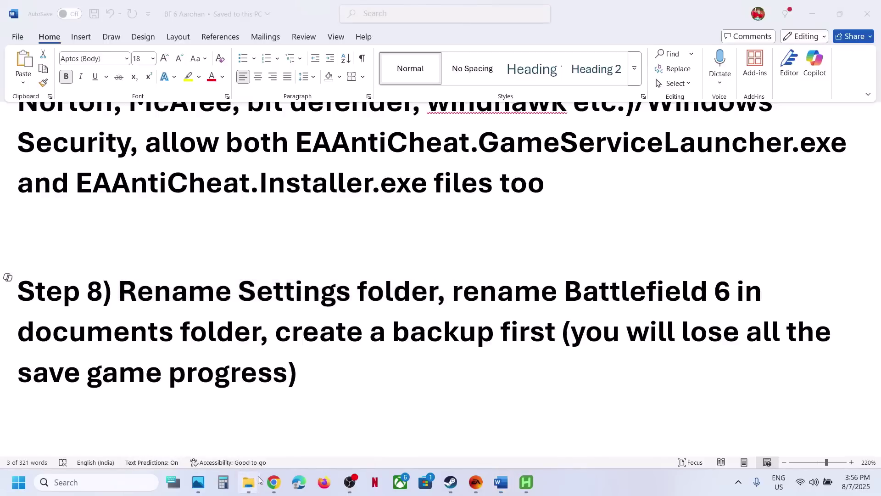
Step: Copy the settings folder from Documents\Battlefield 6 Open Beta onto the desktop as a backup
left_click(301, 440)
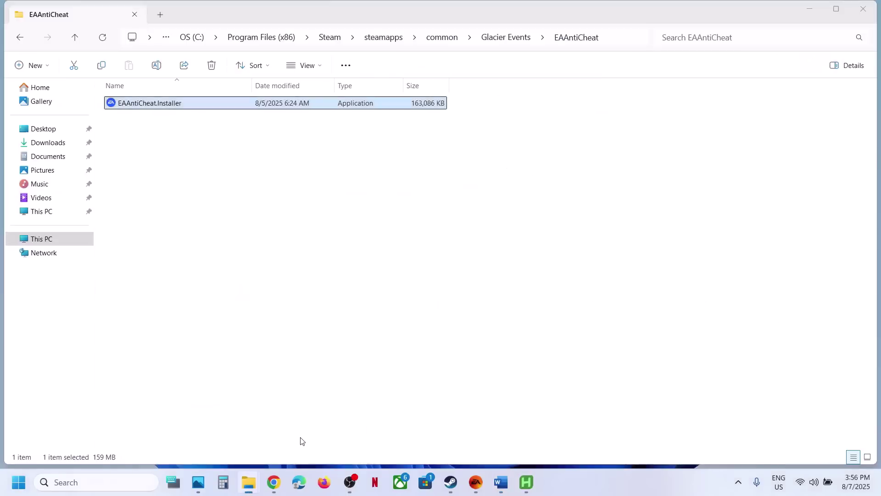
left_click(54, 158)
left_click(167, 105)
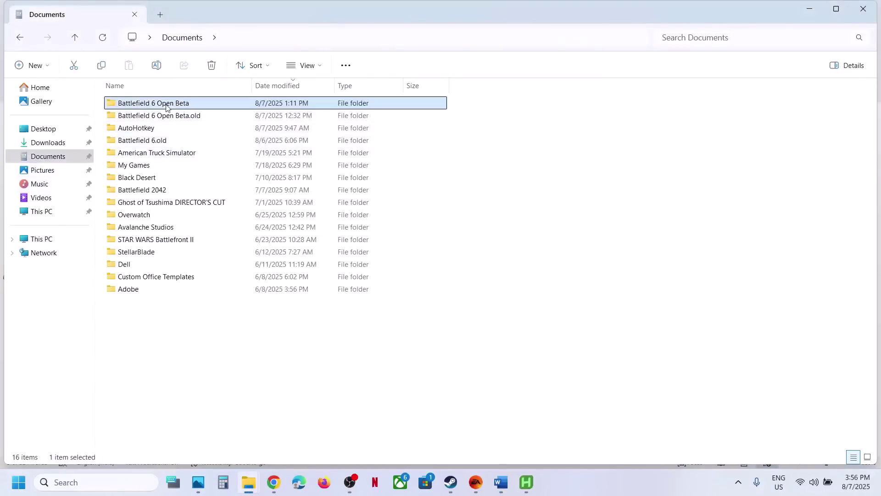
double_click(167, 106)
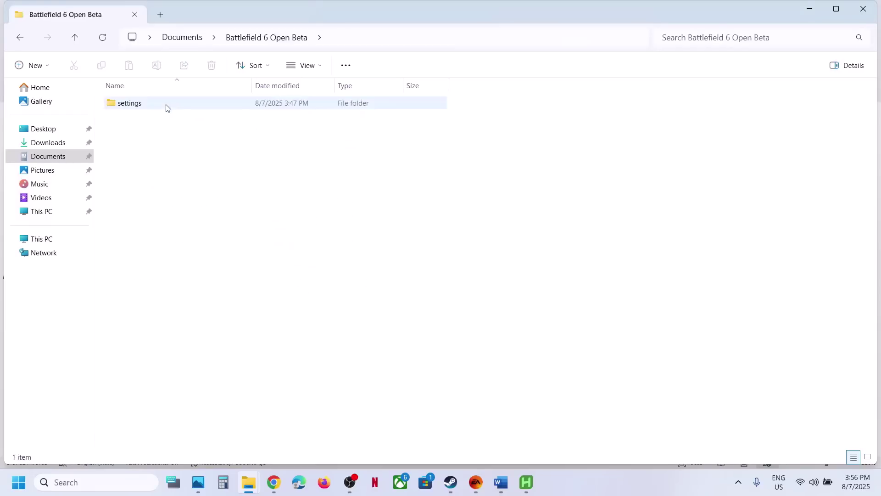
left_click(140, 108)
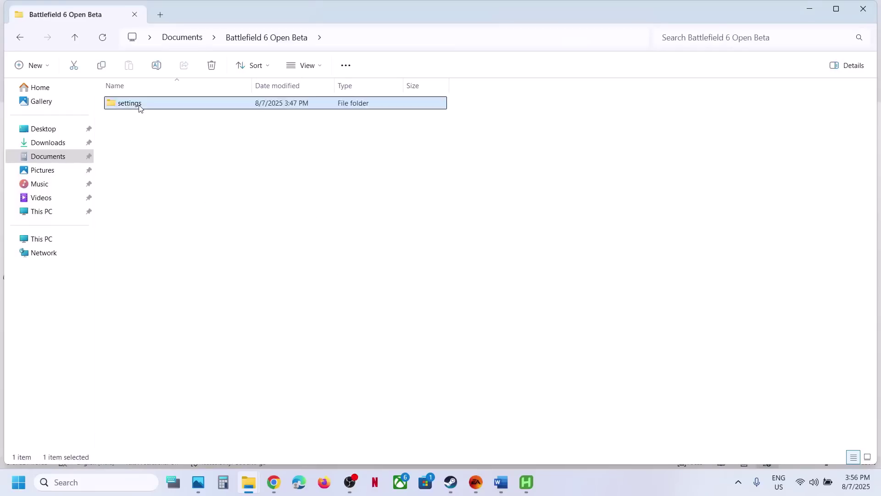
right_click(140, 108)
left_click(193, 119)
key("super+d")
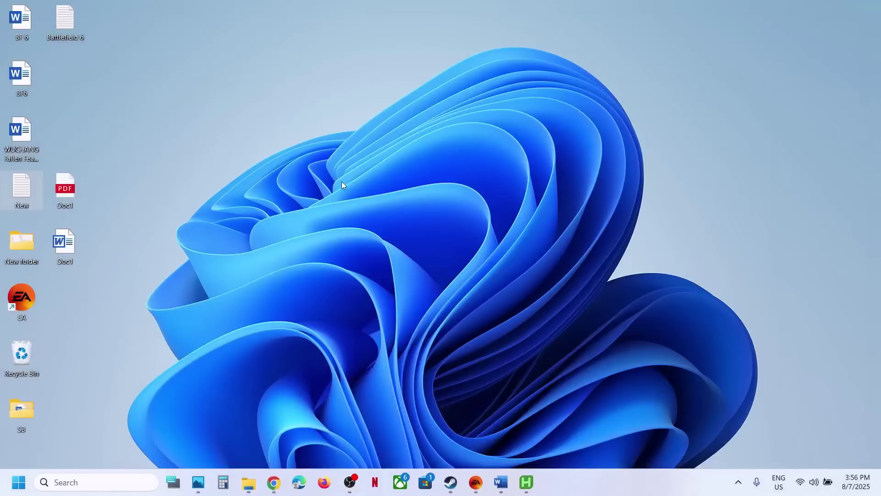
key("ctrl+v")
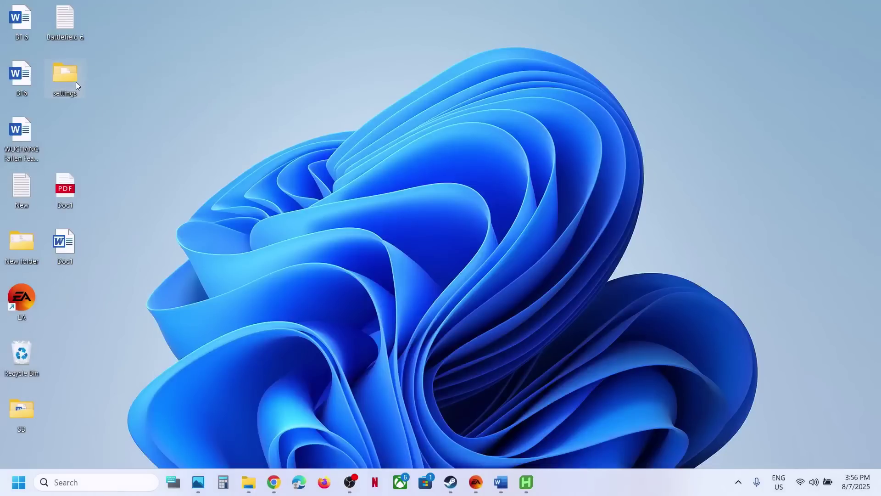
left_click_drag(514, 188, 475, 192)
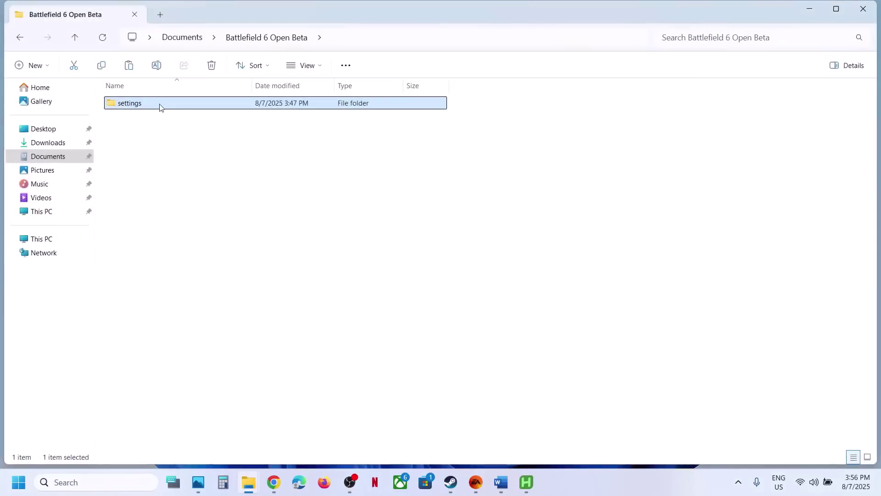
Step: Rename the original settings folder to settings.old and go back up to Documents
right_click(159, 107)
left_click(282, 119)
left_click(153, 100)
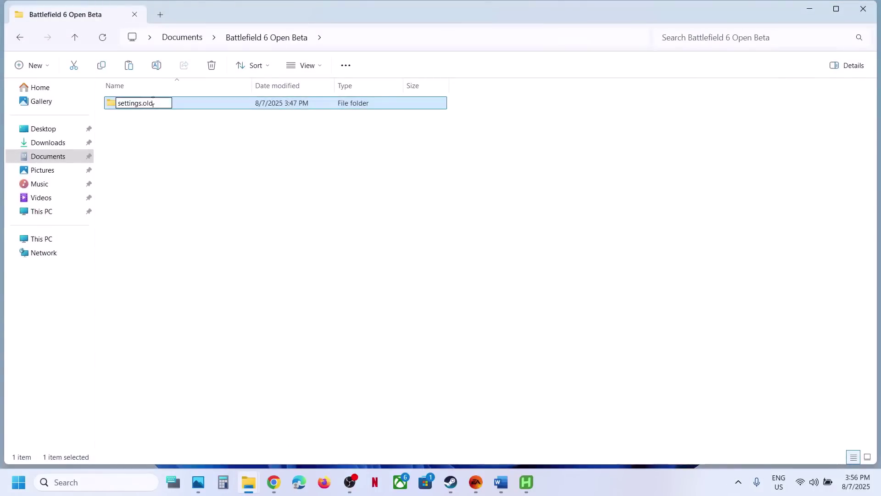
left_click(243, 204)
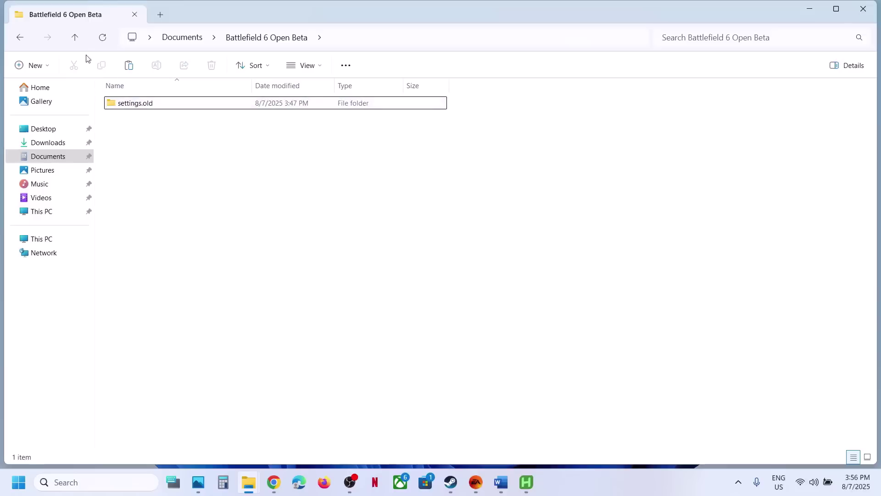
left_click(76, 42)
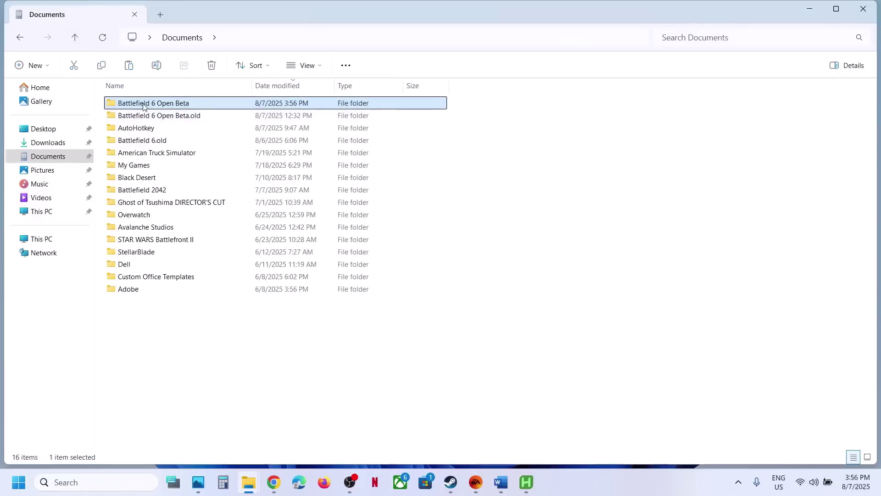
Step: Copy the Battlefield 6 Open Beta folder to the desktop beside the settings backup
right_click(141, 105)
left_click(195, 122)
key("super+d")
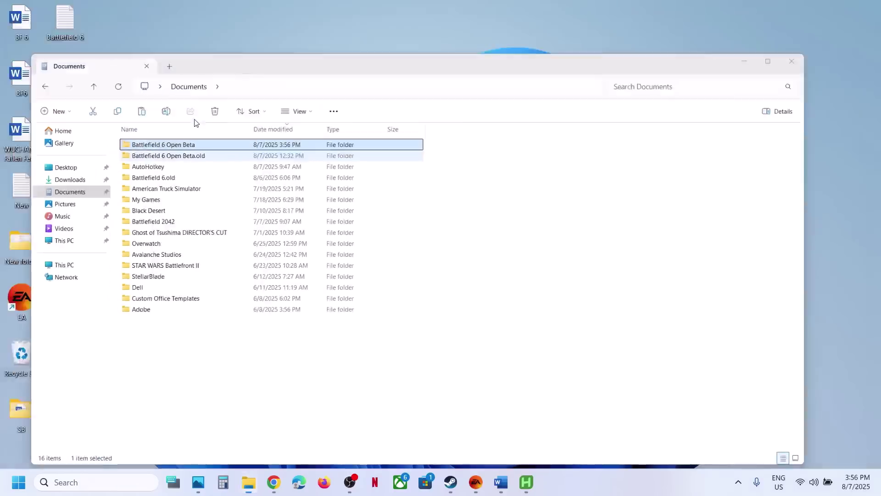
key("ctrl+v")
left_click_drag(70, 95, 417, 190)
key("super+d")
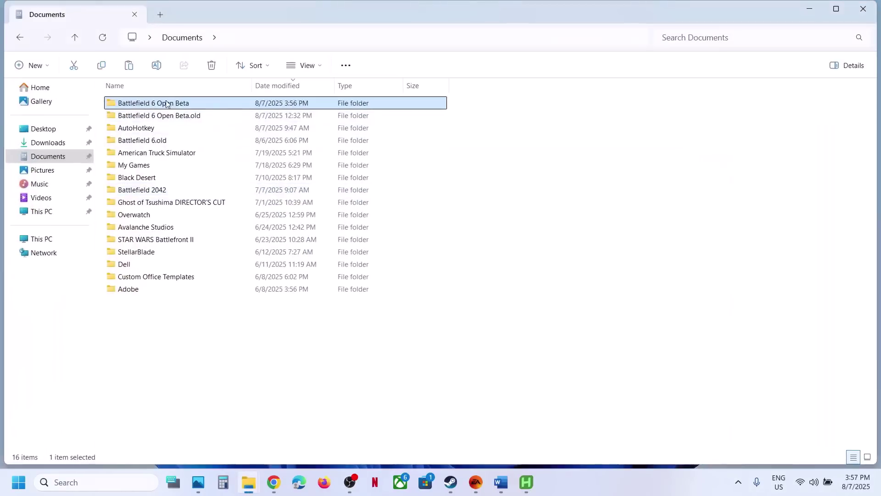
Step: Rename it Battlefield 6 Open Beta.old, merging folders and keeping both PROFSAVE and steam_autocloud.vdf copies
right_click(165, 106)
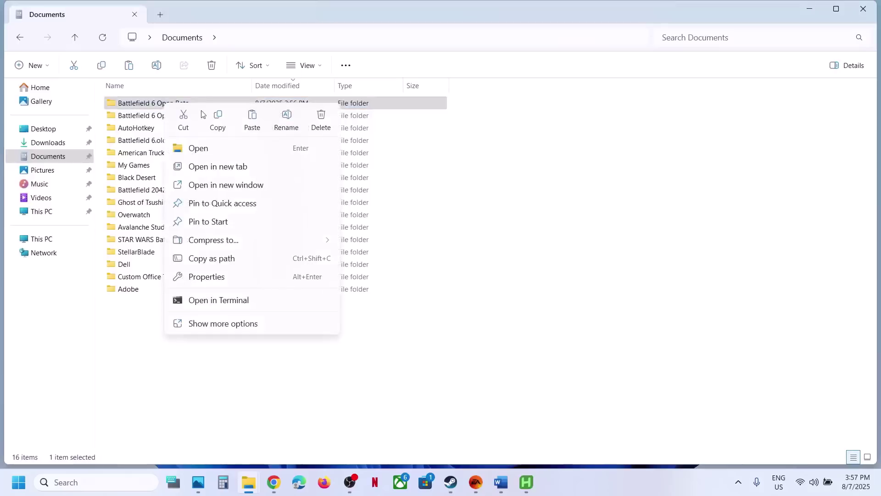
left_click(288, 119)
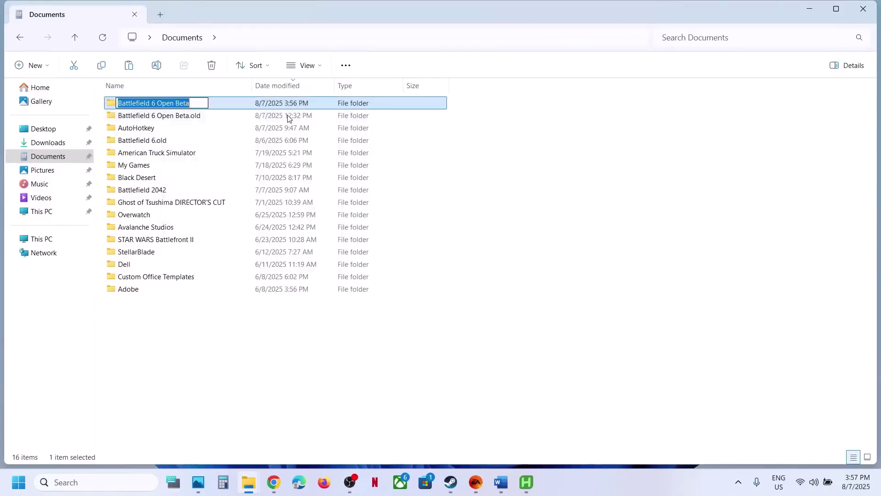
left_click(196, 103)
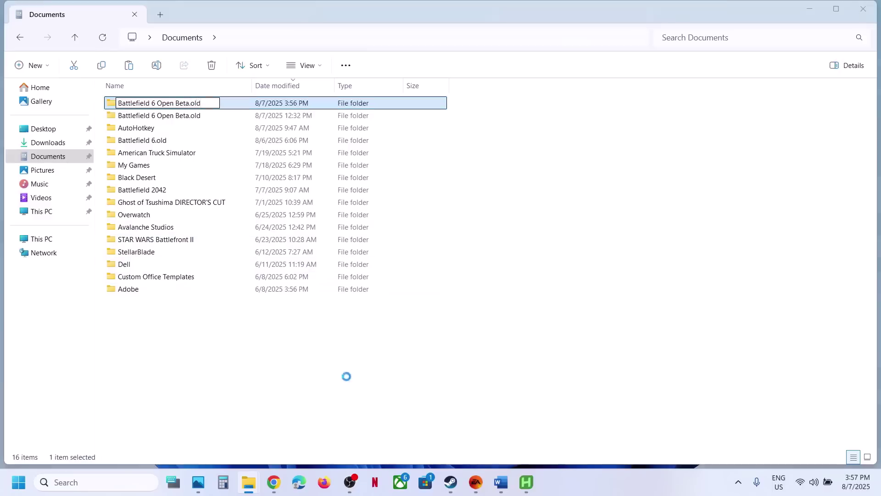
key("Return")
left_click(482, 321)
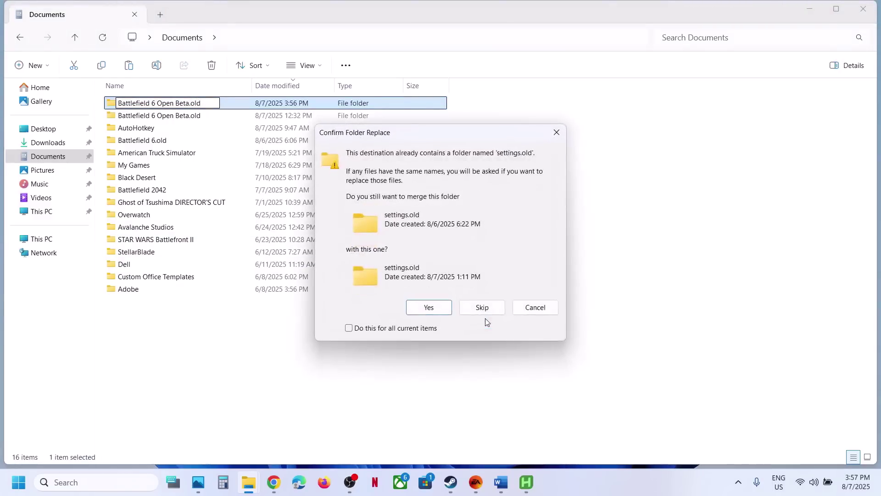
left_click(436, 311)
left_click(471, 286)
left_click(476, 288)
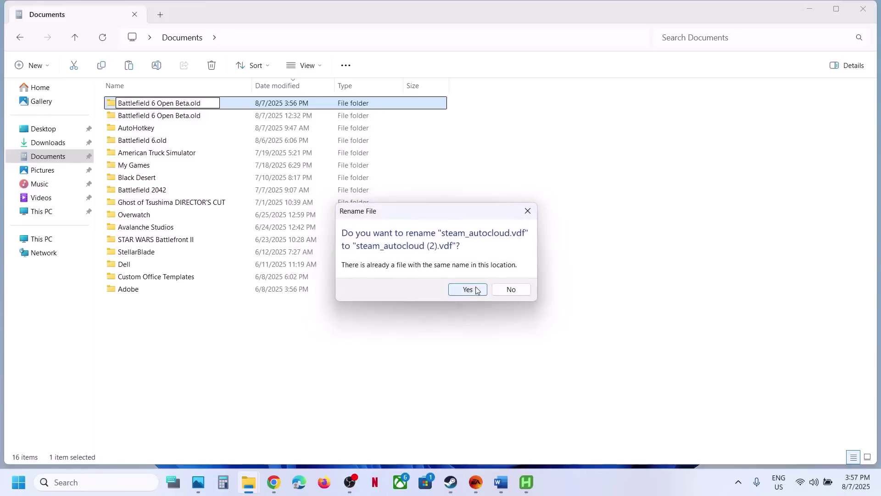
left_click(467, 289)
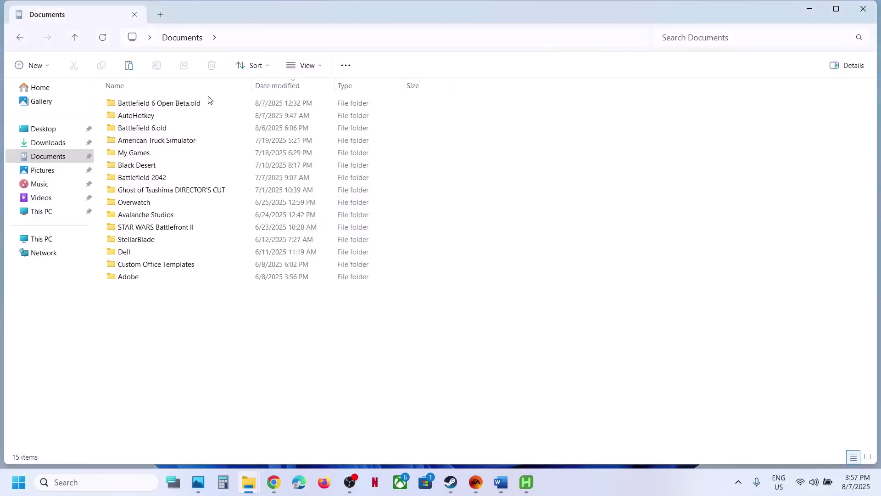
Step: Close File Explorer and select Step 9's run-as-administrator instruction in the Word checklist
left_click(191, 109)
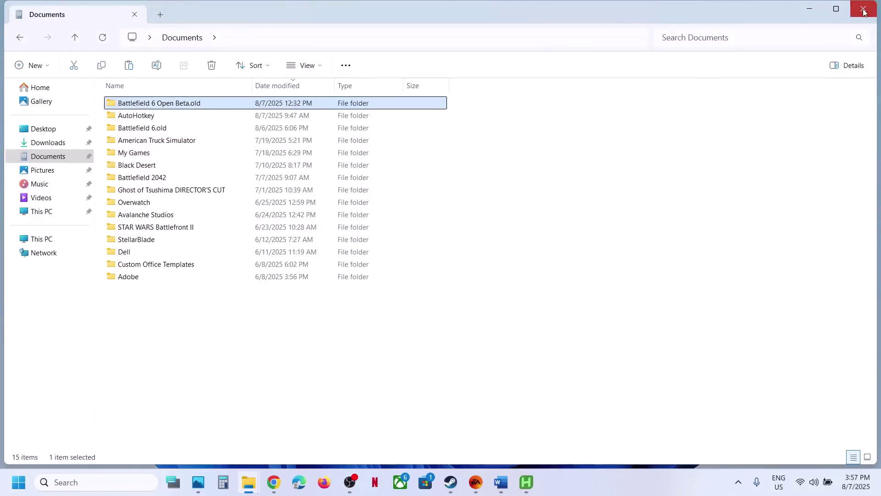
left_click(864, 9)
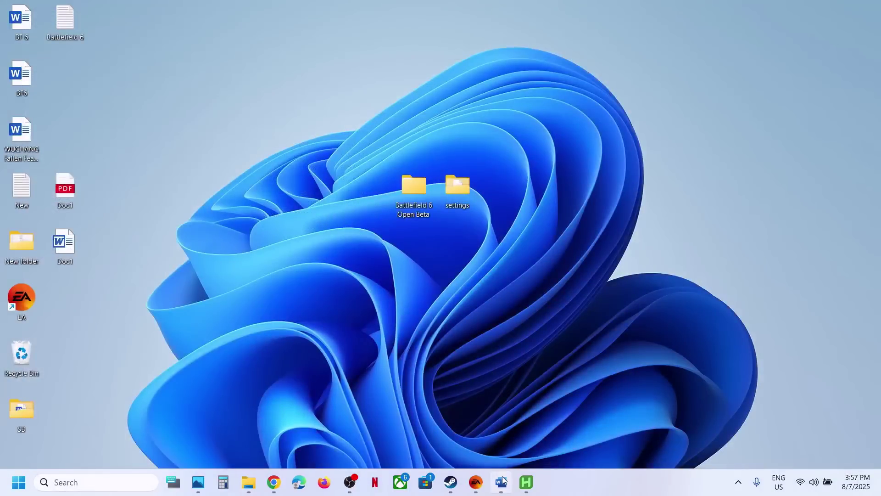
left_click(502, 481)
scroll(344, 362, "down", 5)
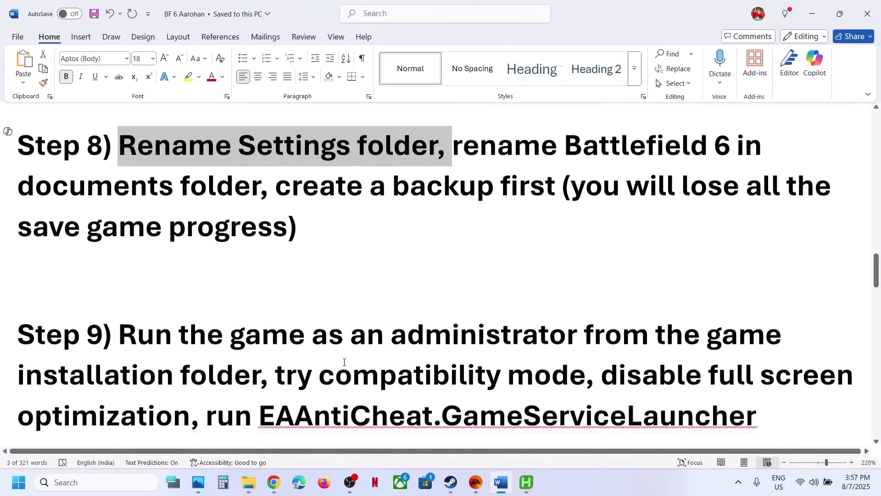
left_click_drag(140, 281, 261, 317)
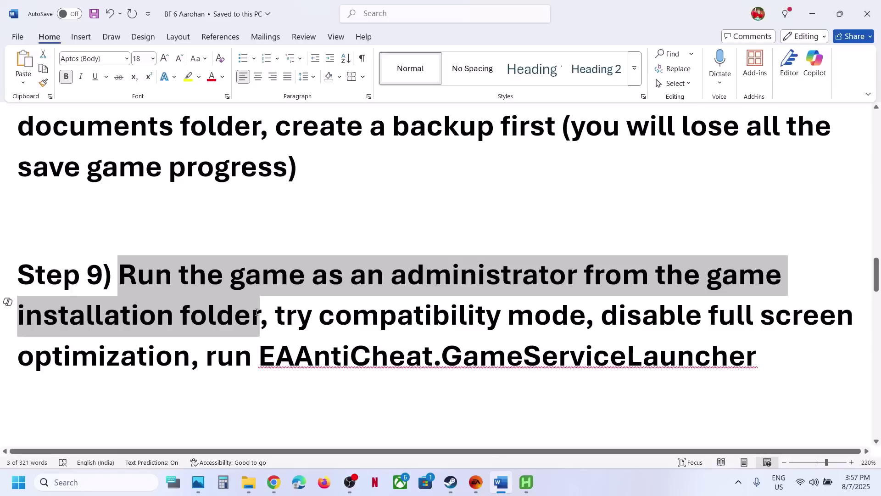
Step: In Steam, browse Battlefield 6 Open Beta's local installation files
left_click(452, 483)
right_click(92, 188)
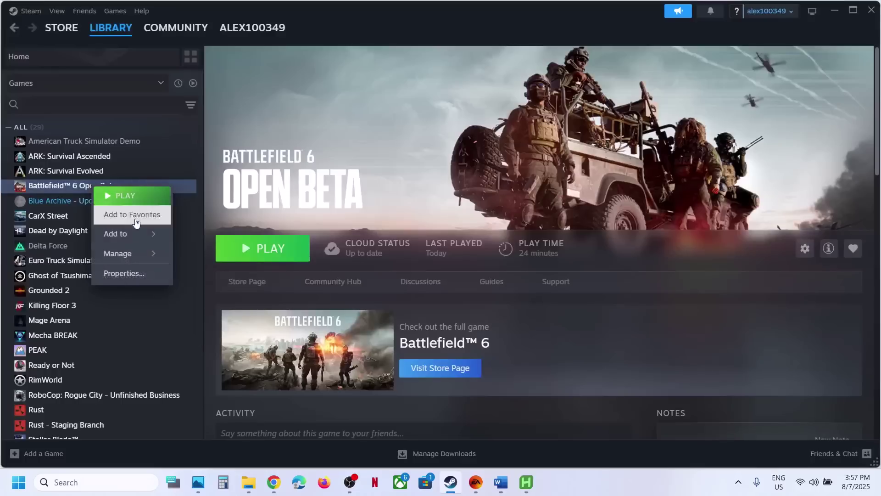
mouse_move(130, 253)
left_click(220, 274)
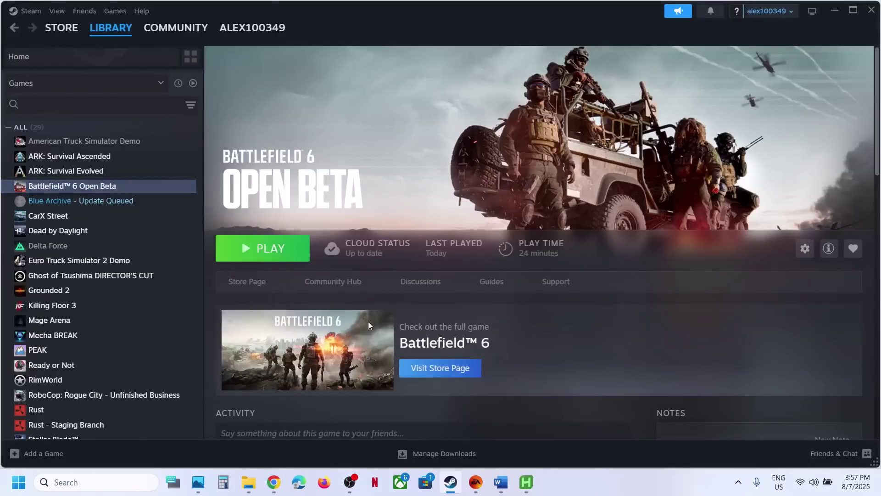
Step: In the EA app, open the game's Manage options and its properties
left_click(477, 482)
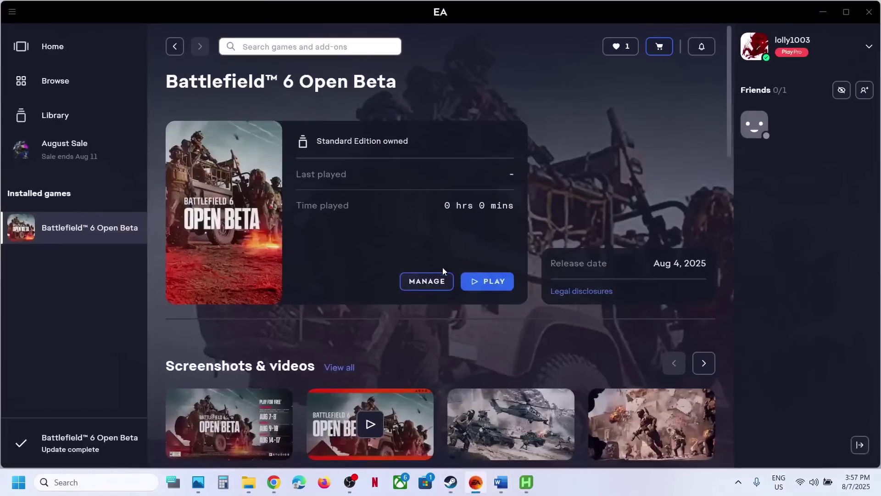
left_click(427, 281)
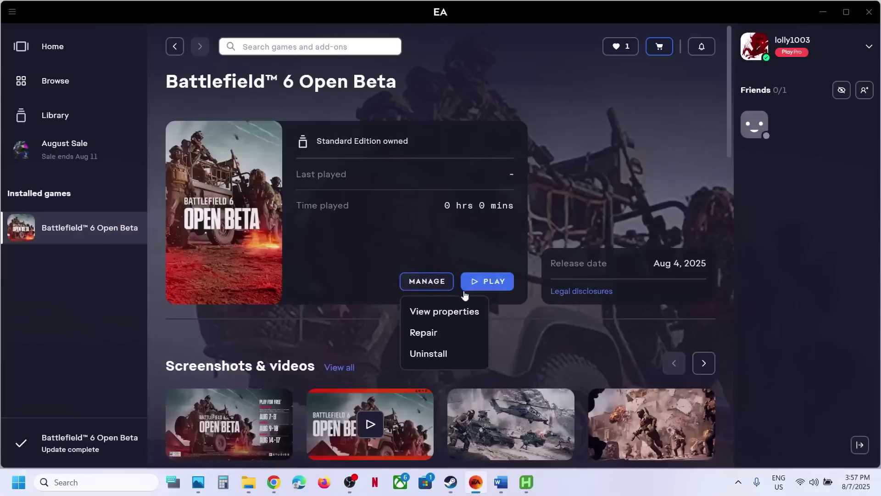
left_click(445, 312)
Step: In the game installation folder, set bf6event to run as administrator
left_click(560, 156)
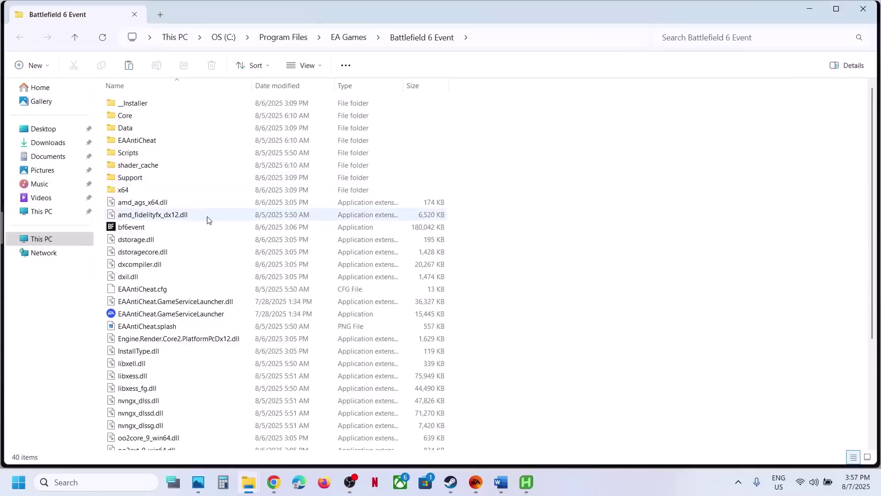
left_click(144, 229)
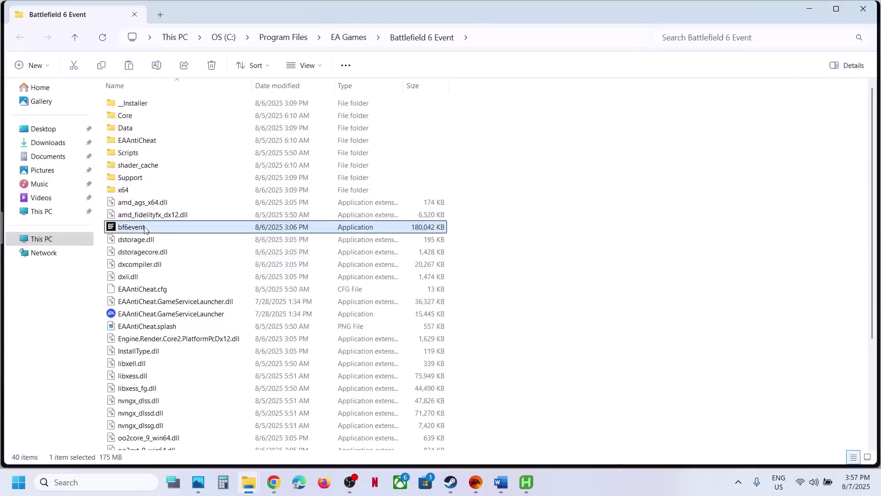
right_click(145, 228)
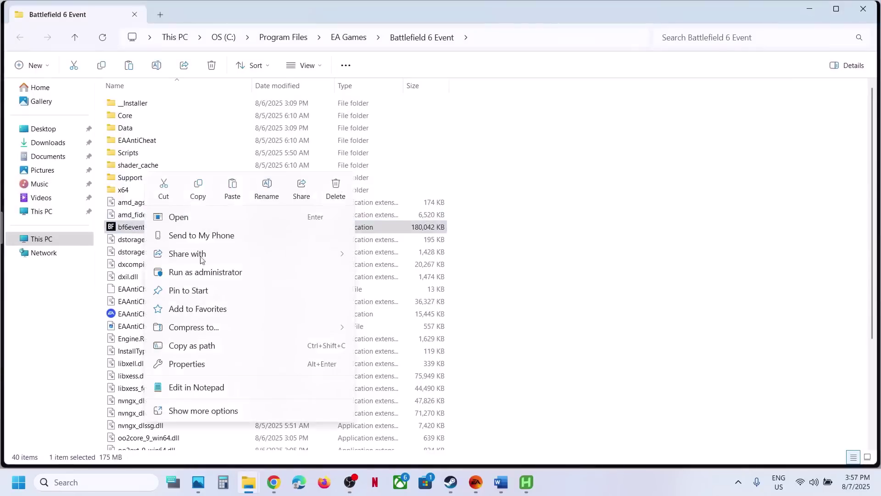
left_click(187, 366)
left_click(251, 182)
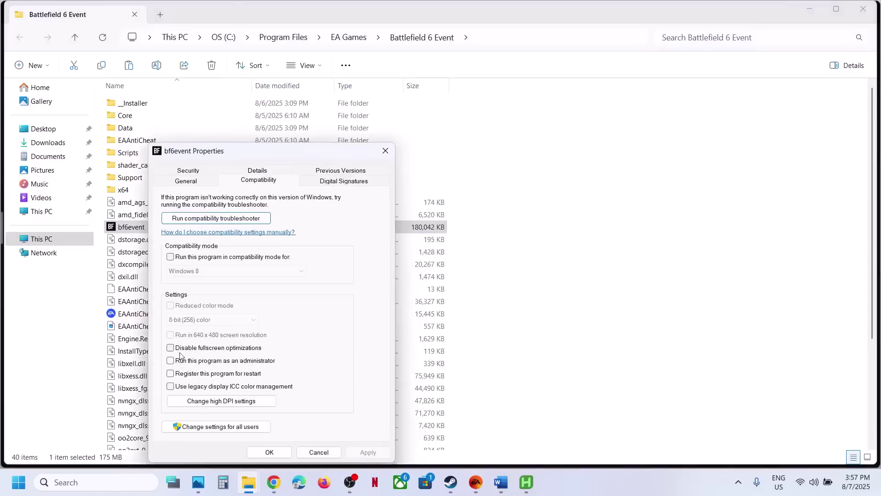
left_click(365, 451)
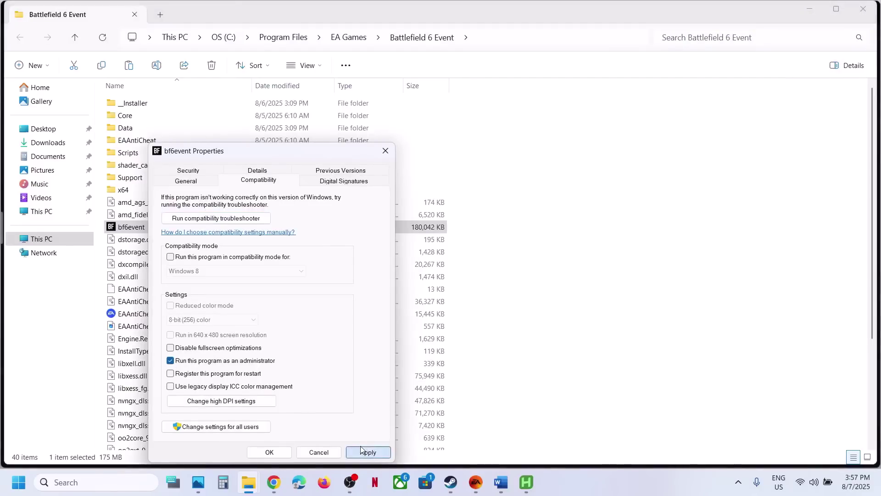
left_click(269, 453)
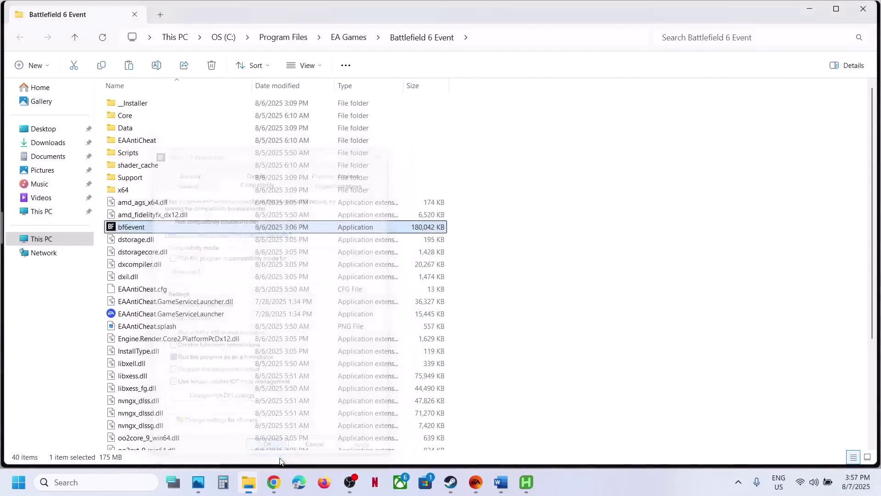
Step: Turn on compatibility mode for bf6event with Windows 7 and apply it
right_click(148, 230)
left_click(200, 365)
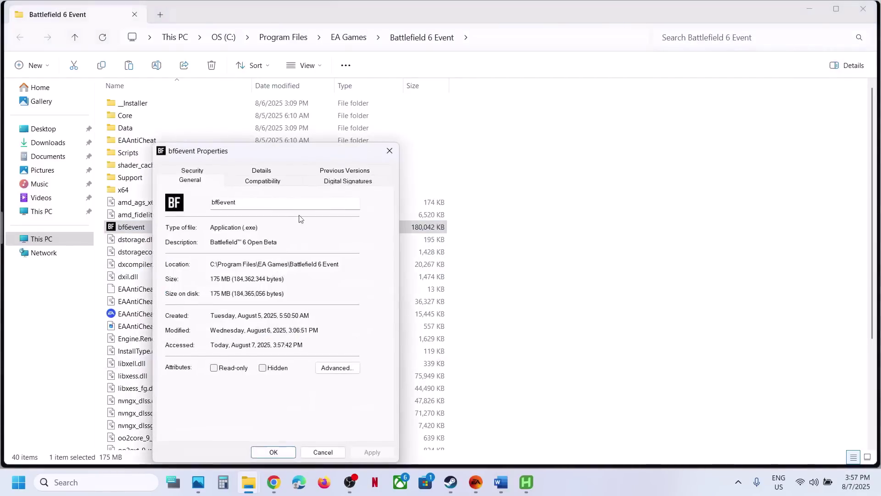
left_click(262, 182)
left_click(175, 258)
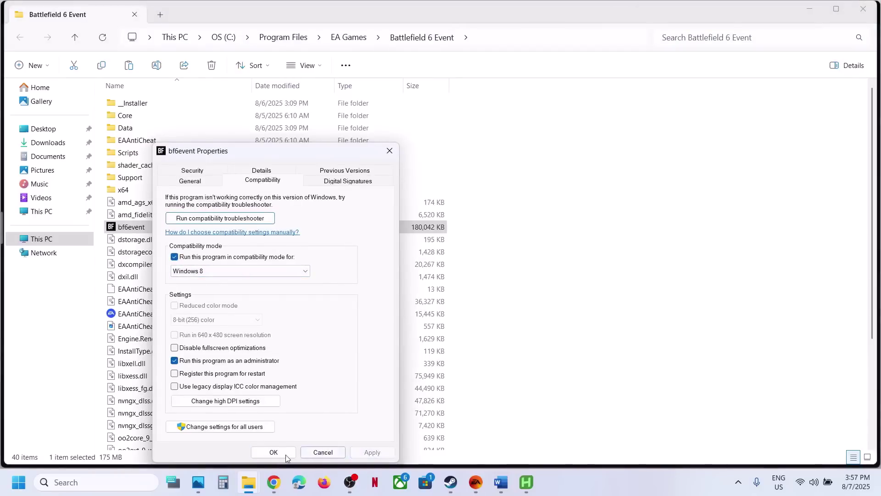
left_click(196, 272)
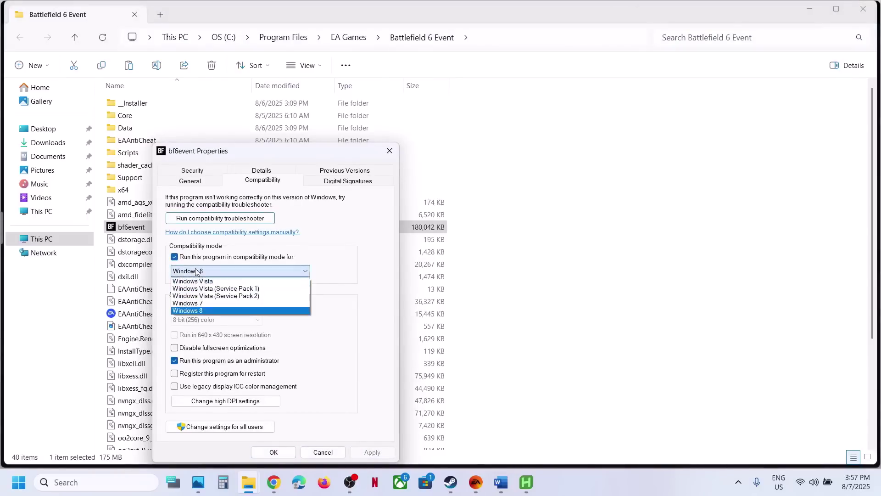
left_click(205, 304)
left_click(372, 452)
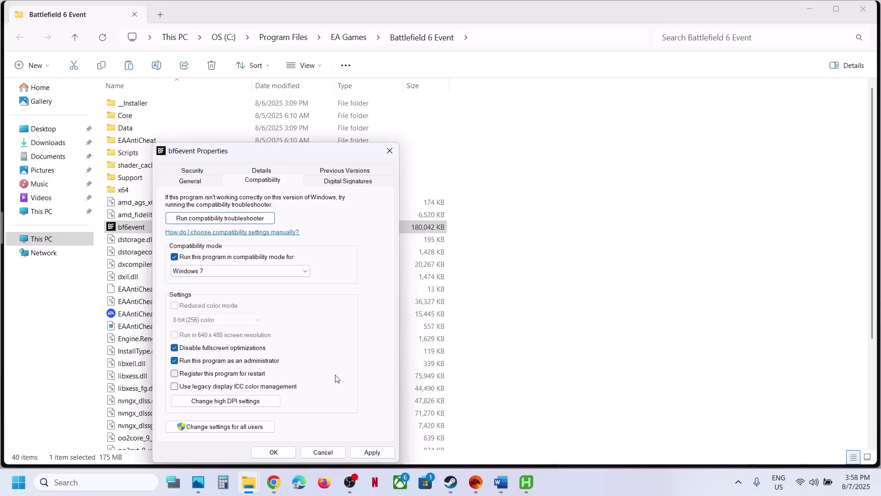
left_click(273, 452)
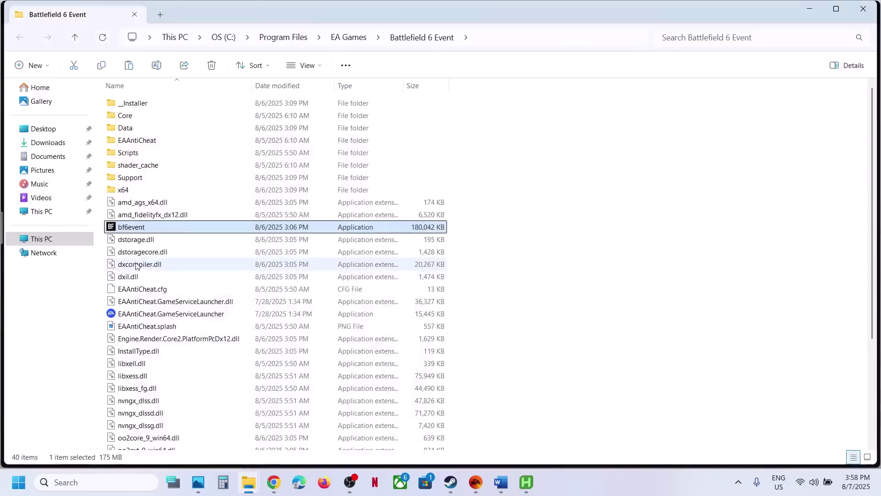
Step: Turn off bf6event's compatibility mode and run-as-administrator options, then apply
left_click(155, 317)
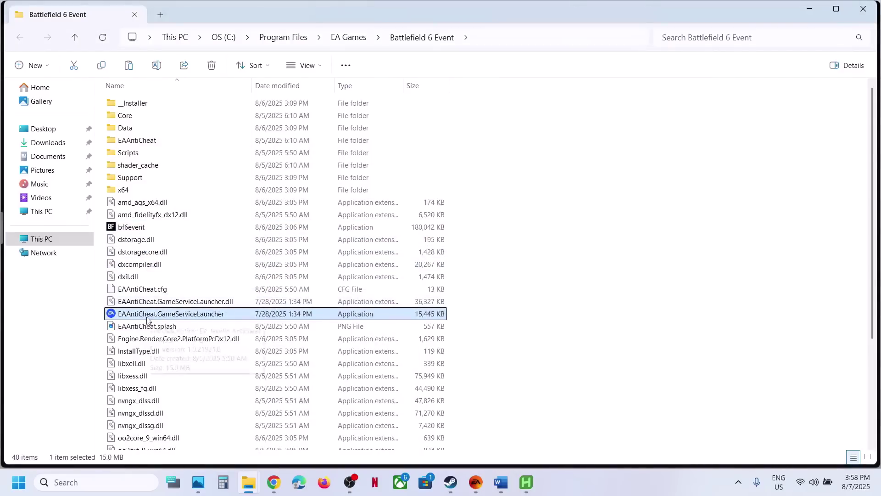
right_click(149, 319)
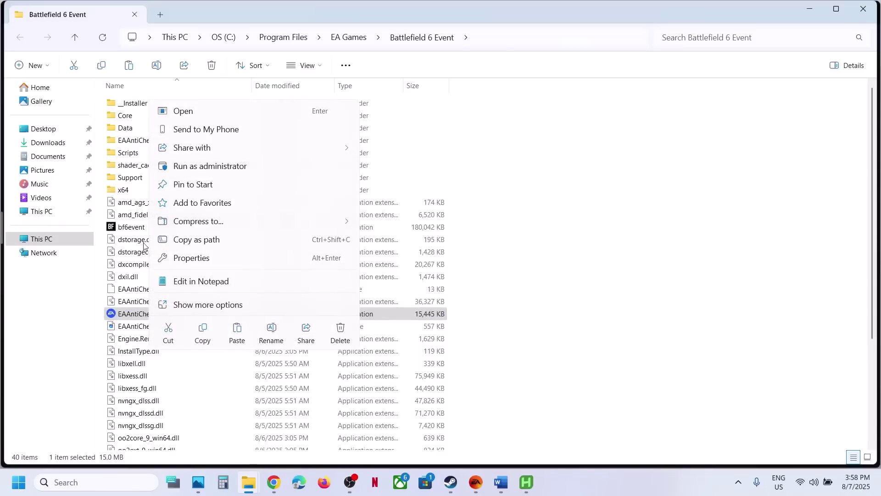
right_click(123, 226)
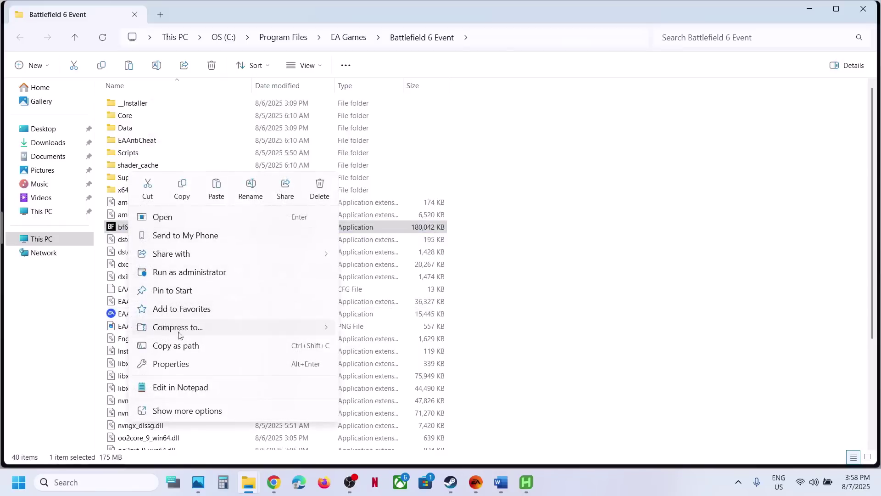
left_click(176, 371)
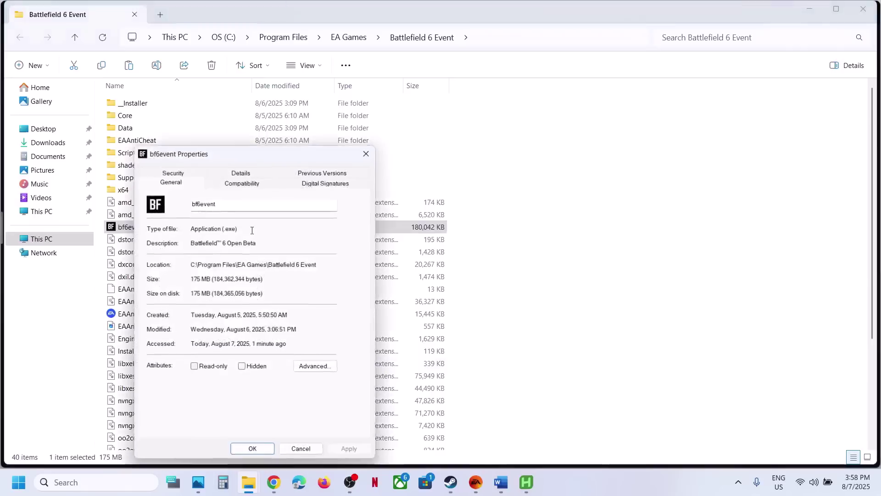
left_click(231, 185)
left_click(155, 257)
left_click(155, 361)
left_click(349, 452)
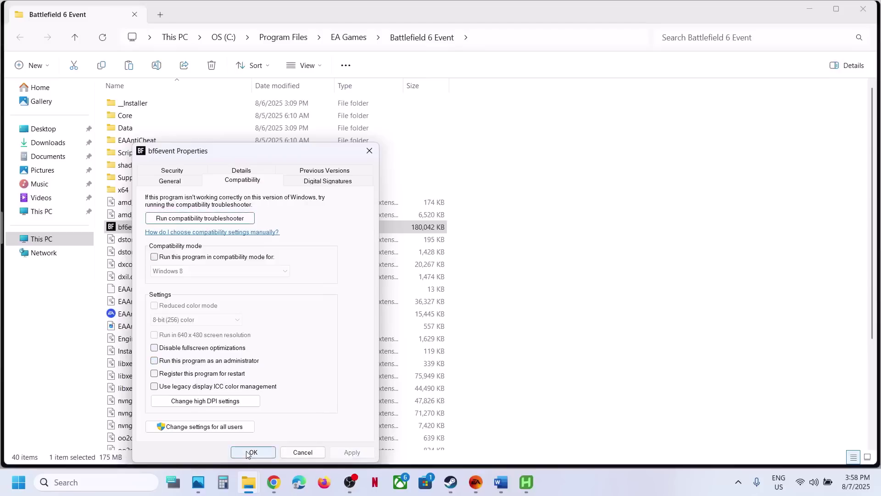
left_click(252, 452)
Step: In Word, select the Step 10 instruction about disabling the integrated graphics driver
left_click(501, 482)
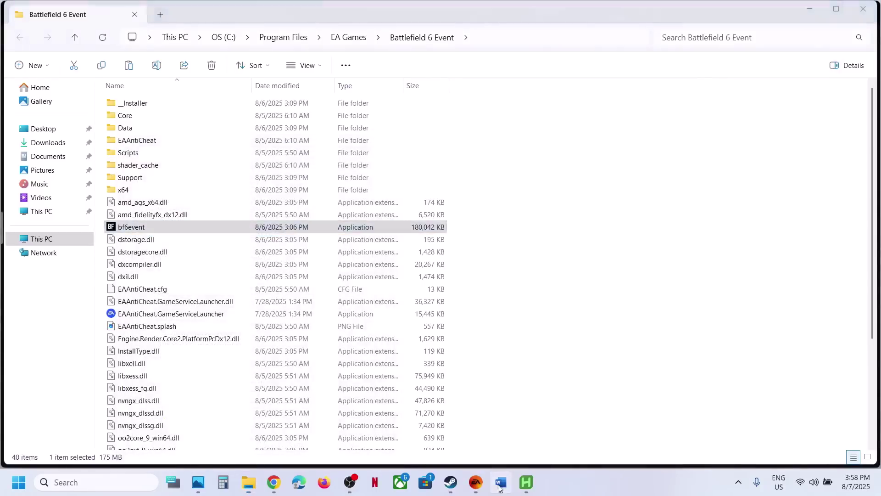
scroll(347, 337, "down", 3)
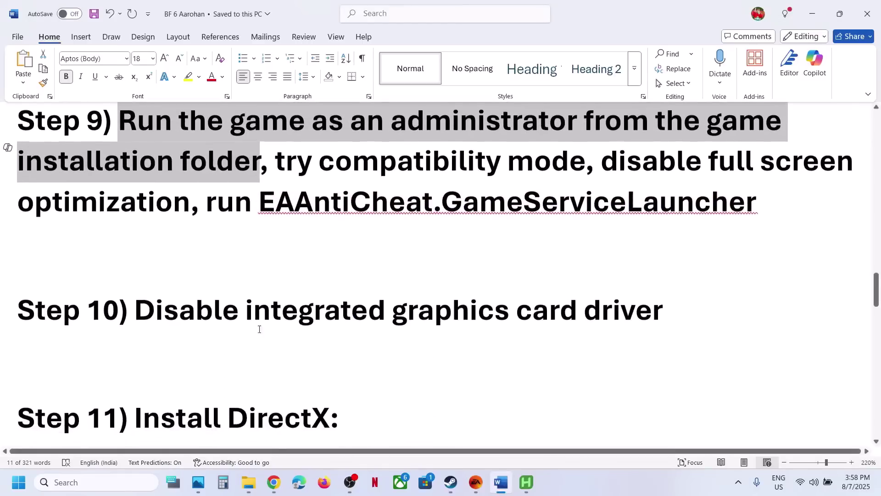
scroll(250, 318, "up", 1)
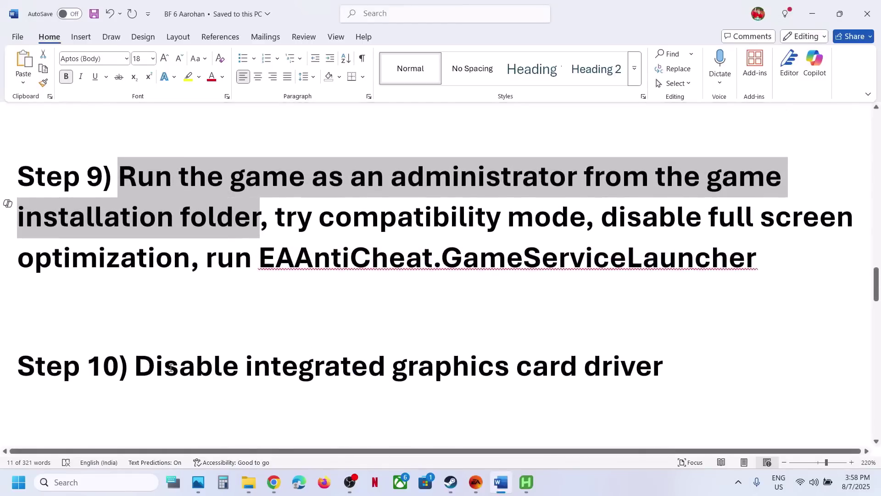
left_click_drag(218, 358, 663, 367)
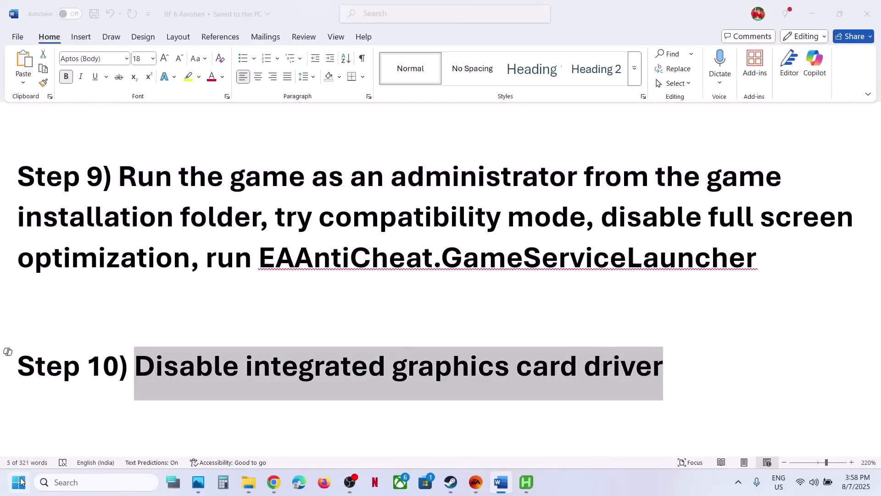
key("super+x")
Step: In Device Manager, inspect the Intel(R) Iris(R) Xe Graphics and RTX 3050 adapters without changes, then close it
left_click(53, 232)
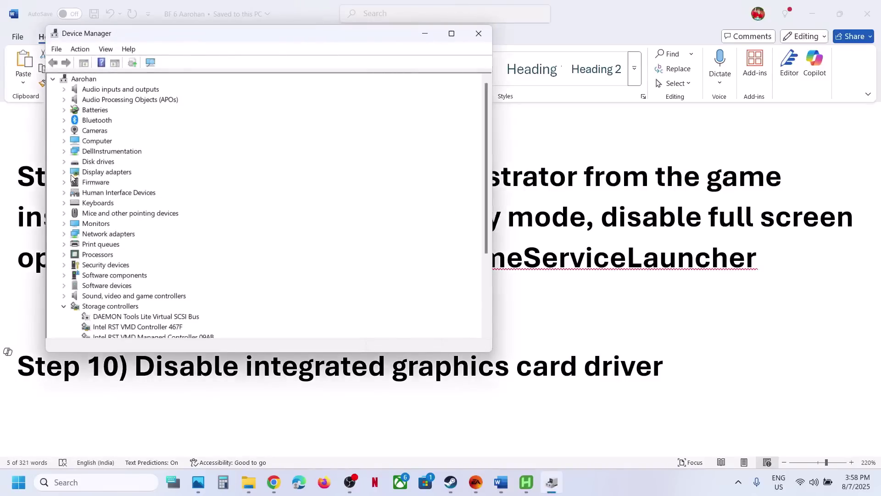
left_click(63, 174)
left_click(127, 183)
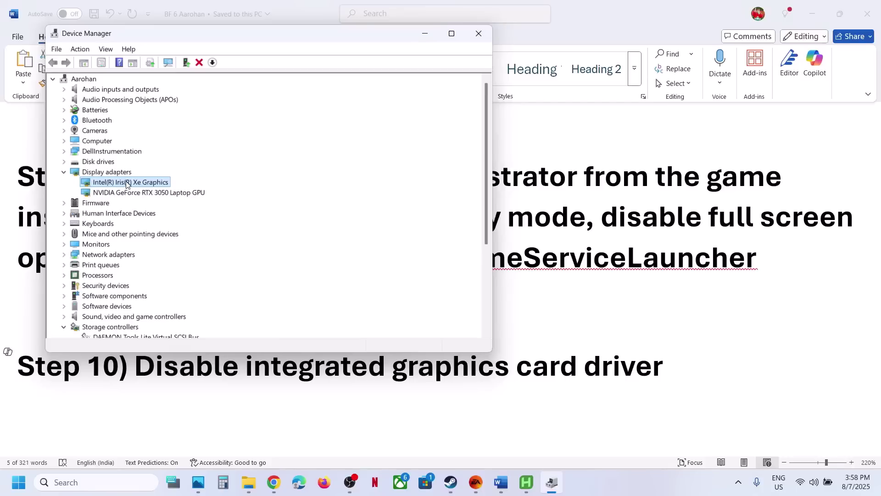
left_click(136, 194)
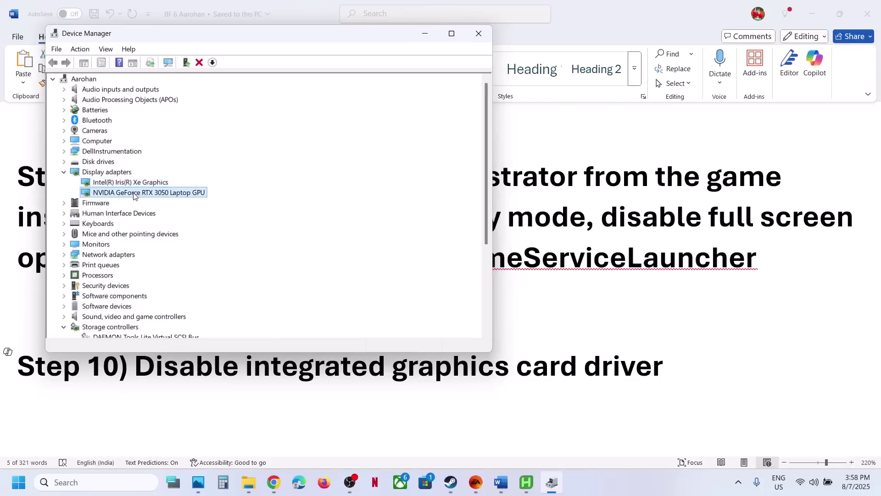
left_click(127, 182)
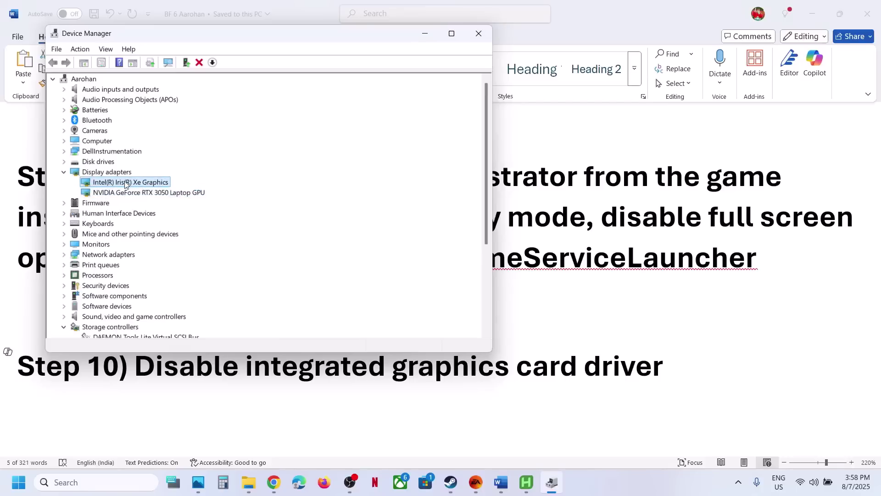
right_click(132, 184)
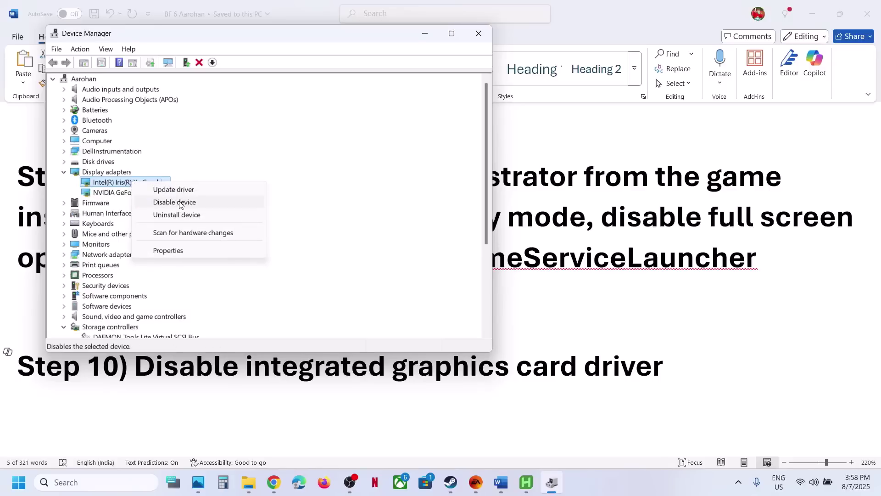
left_click(234, 166)
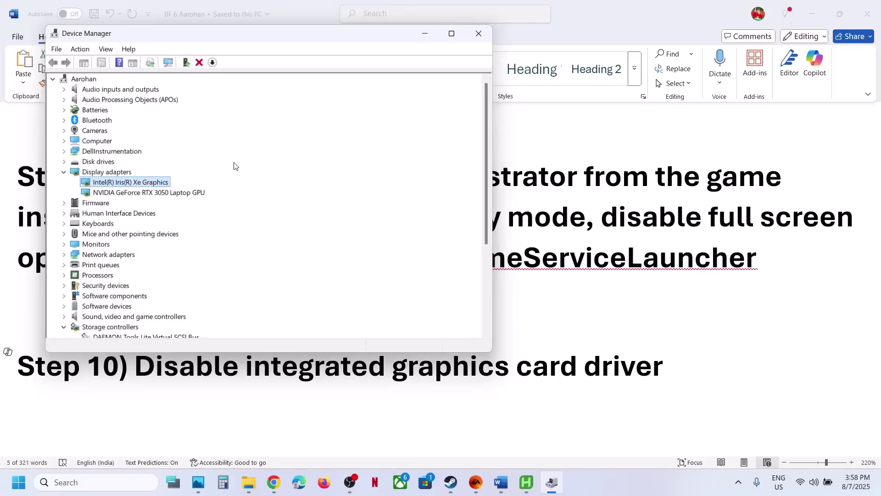
right_click(135, 184)
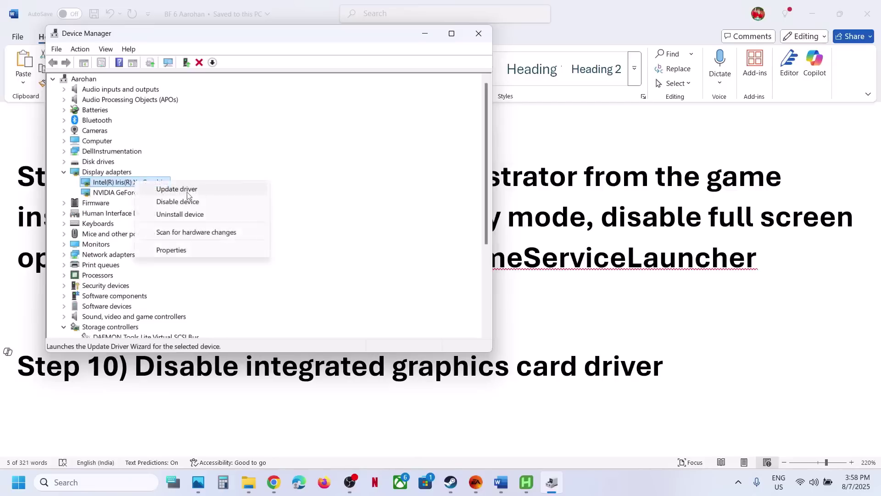
left_click(237, 167)
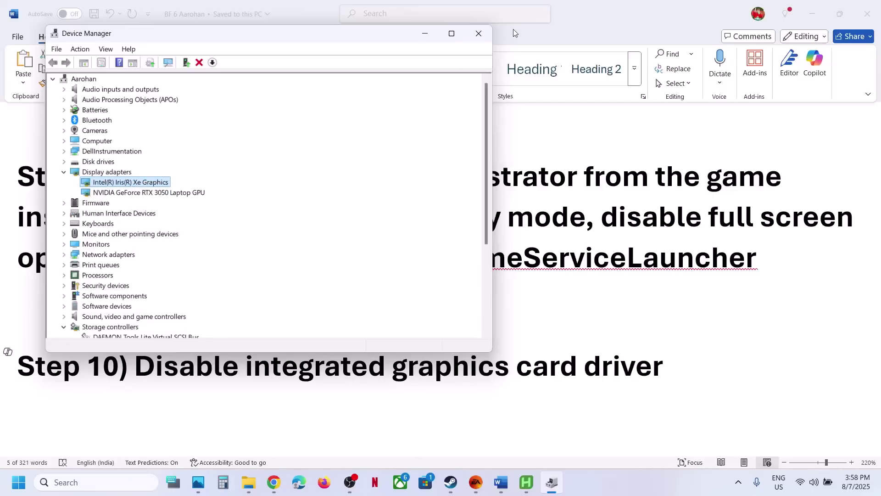
left_click(479, 33)
Step: Scroll to Step 10 and select the word 'graphics' in its heading for a Windows search
scroll(386, 237, "down", 1)
scroll(386, 237, "down", 4)
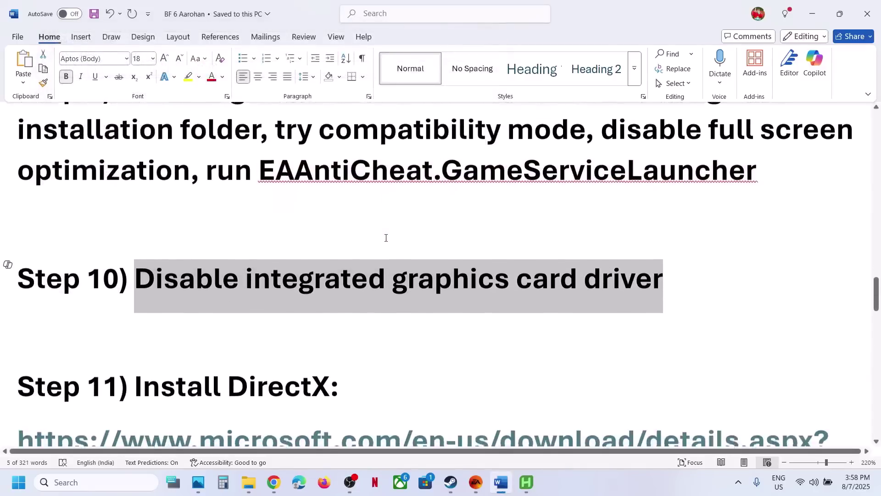
scroll(386, 238, "up", 2)
scroll(386, 237, "up", 1)
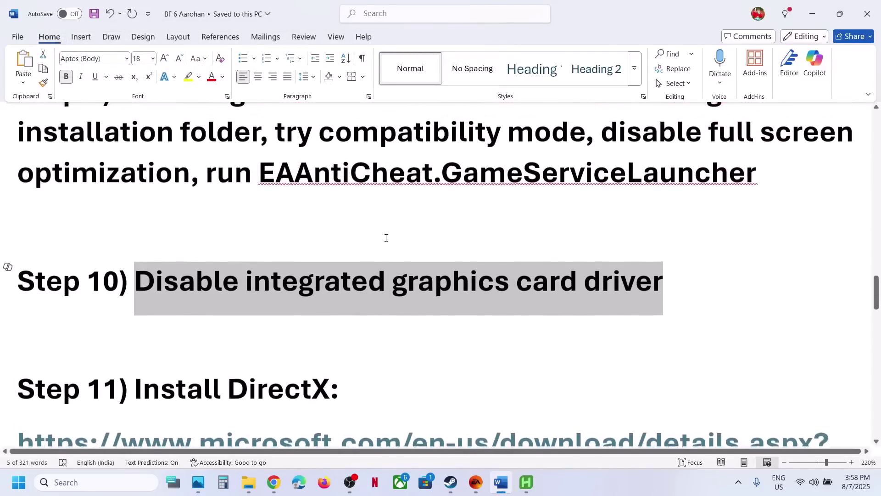
scroll(386, 237, "down", 2)
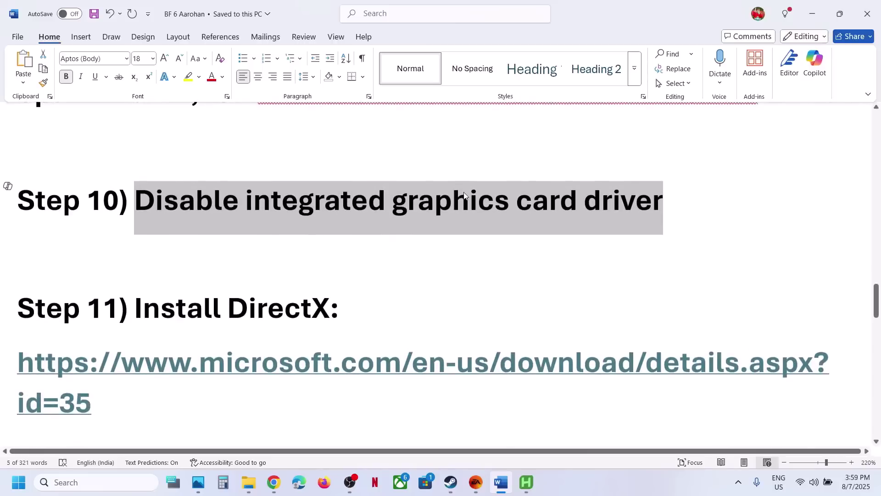
double_click(463, 195)
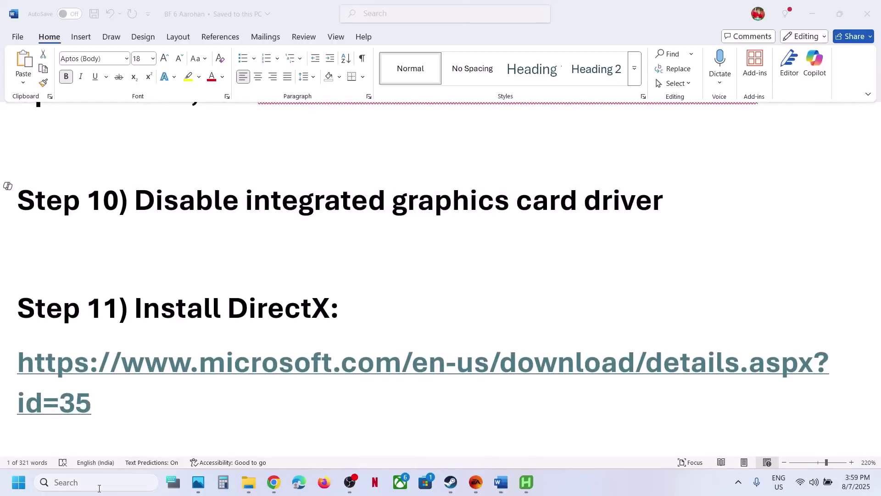
left_click(99, 482)
Step: Add bf6event in Graphics settings and set its GPU preference to High Performance (NVIDIA RTX 3050)
key("ctrl+v")
left_click(124, 138)
left_click(652, 314)
left_click(158, 189)
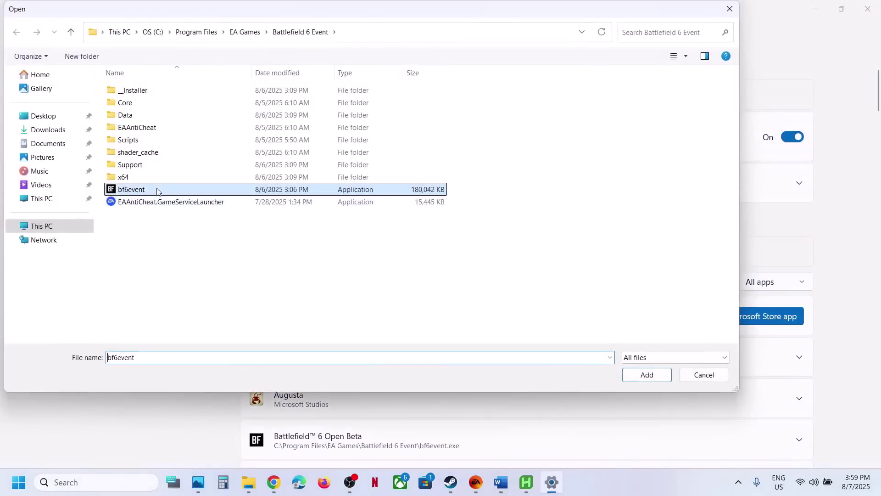
left_click(644, 374)
scroll(456, 356, "down", 2)
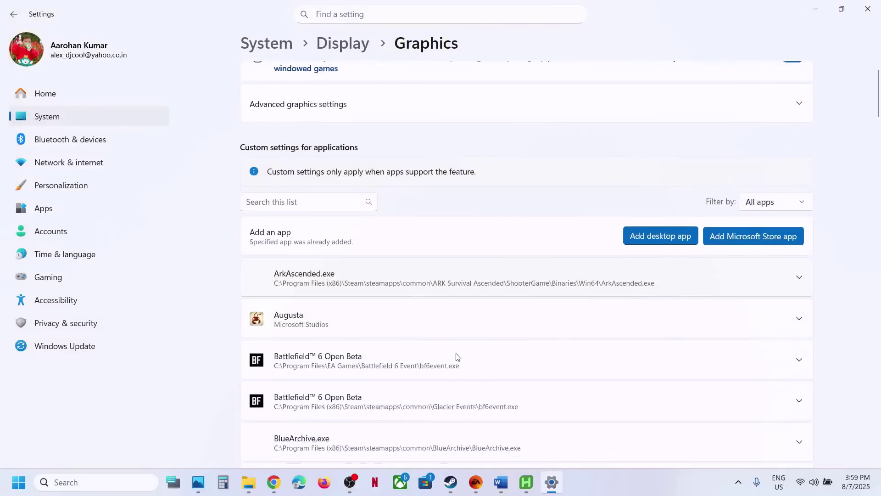
left_click(360, 340)
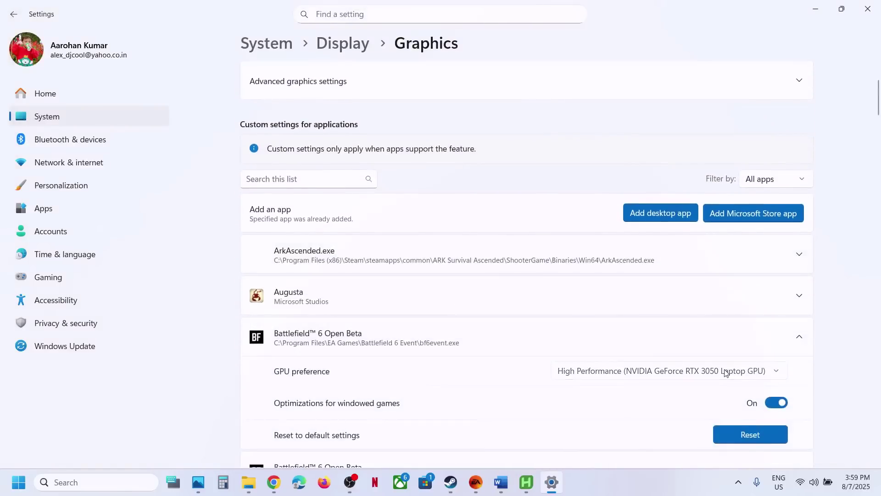
left_click(725, 373)
left_click(717, 372)
left_click(869, 6)
Step: Select the full DirectX download link in the Word checklist
scroll(281, 333, "down", 1)
left_click_drag(109, 342, 31, 303)
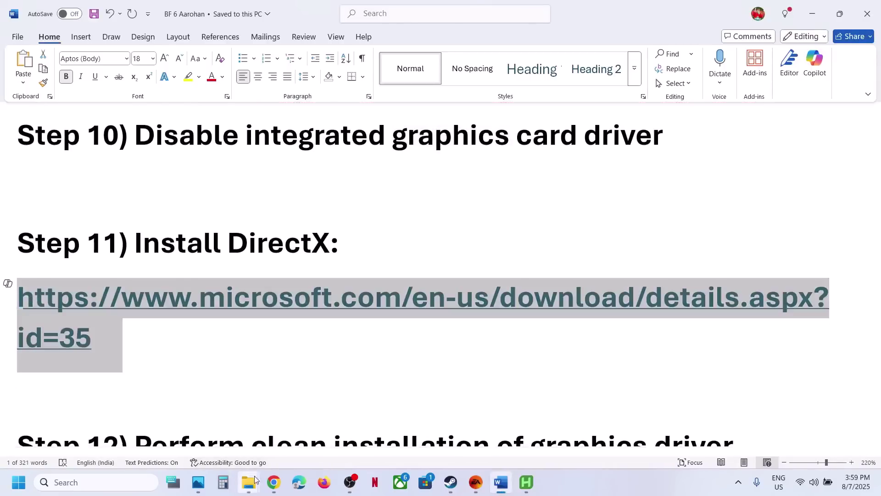
left_click(274, 482)
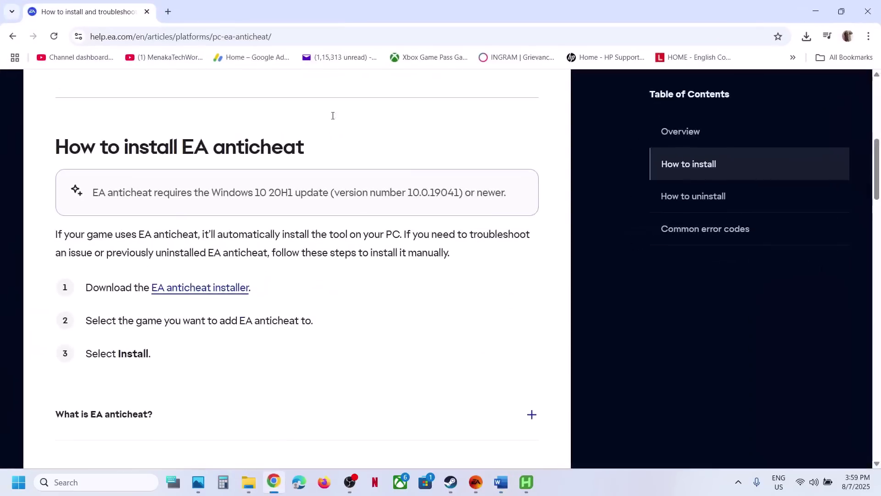
Step: Download and run the DirectX End-User Runtime Web Installer, accepting the agreement and skipping Bing Bar
left_click(167, 12)
key("ctrl+v")
key("Return")
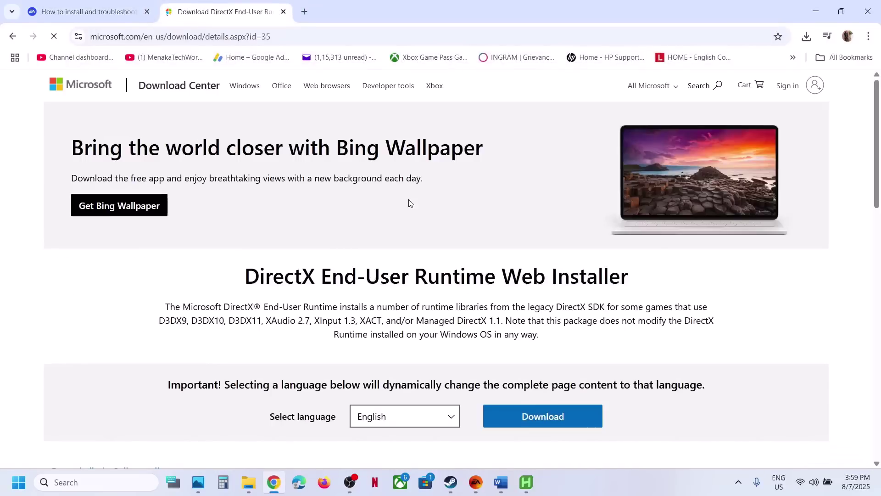
scroll(410, 216, "down", 3)
left_click(552, 269)
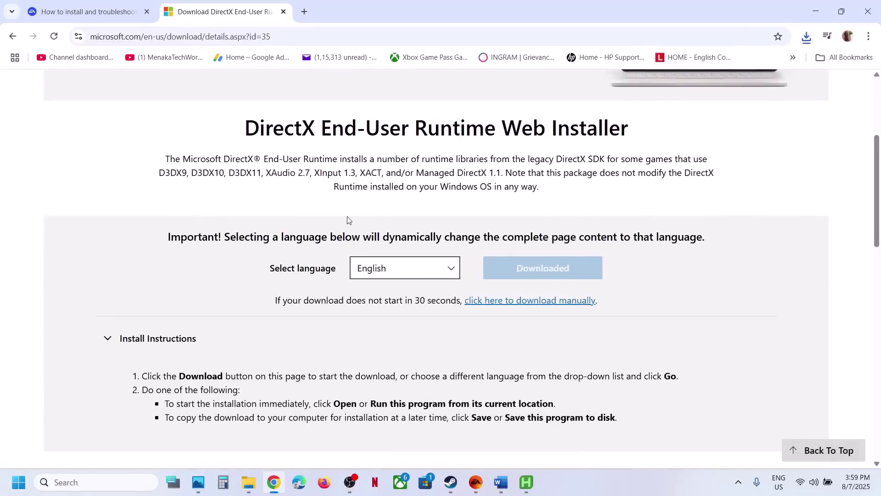
left_click(365, 337)
left_click(171, 211)
left_click(257, 253)
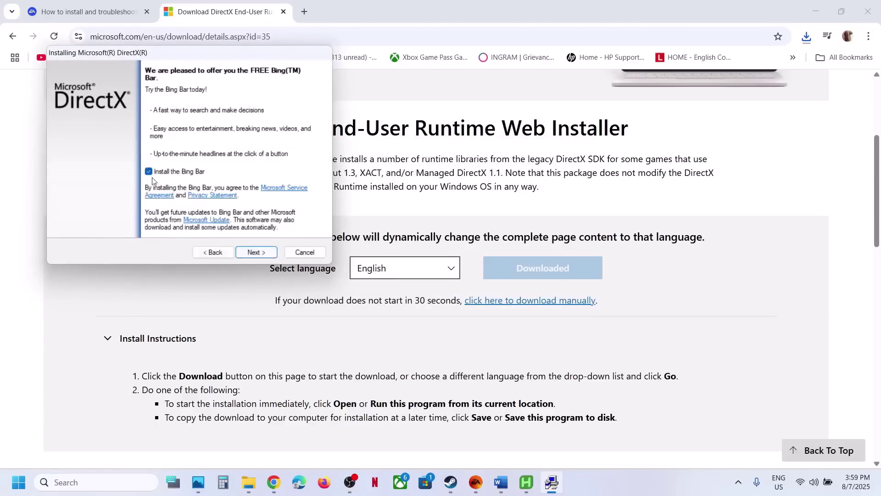
left_click(256, 254)
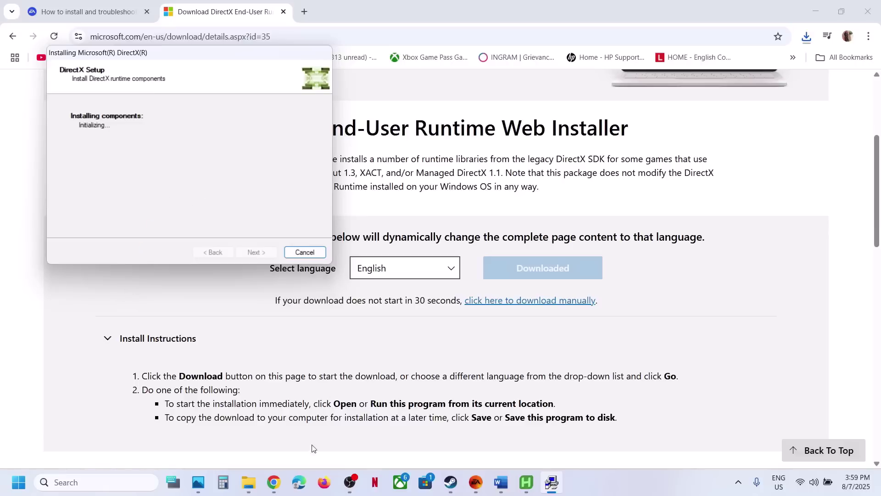
Step: Back in Word, select the full NVIDIA driver link in Step 12
left_click(276, 487)
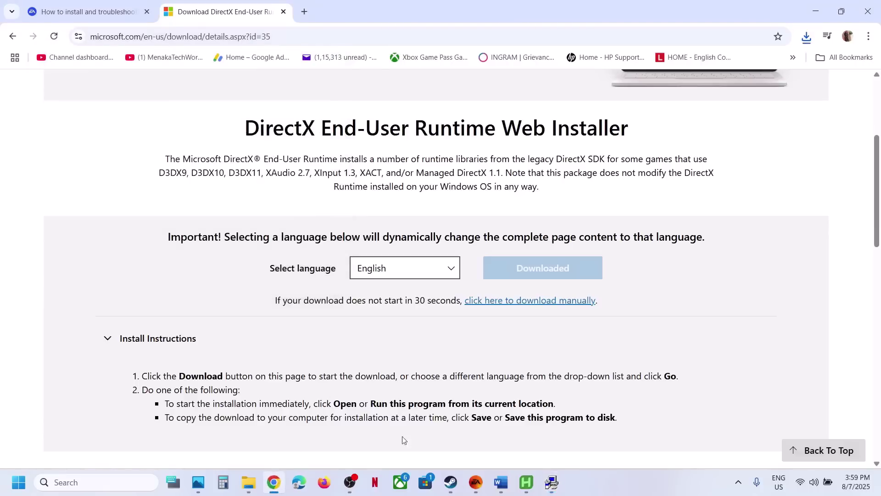
left_click(500, 483)
scroll(296, 370, "down", 4)
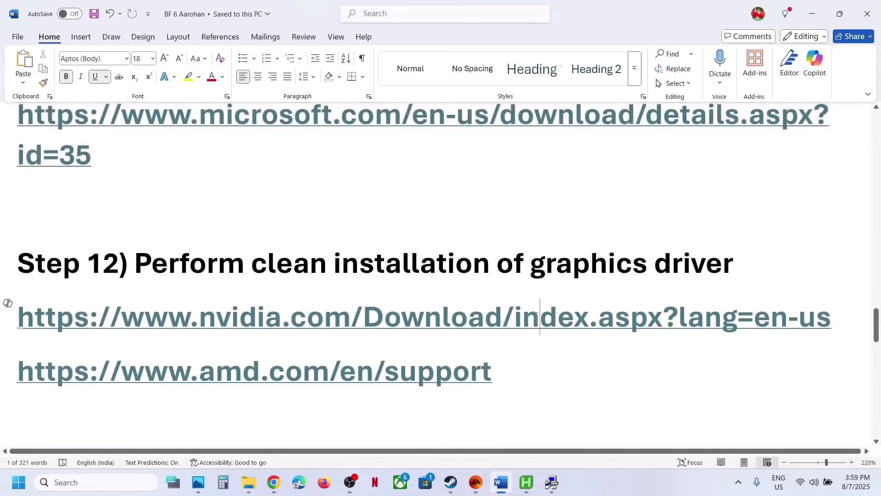
double_click(536, 319)
triple_click(536, 319)
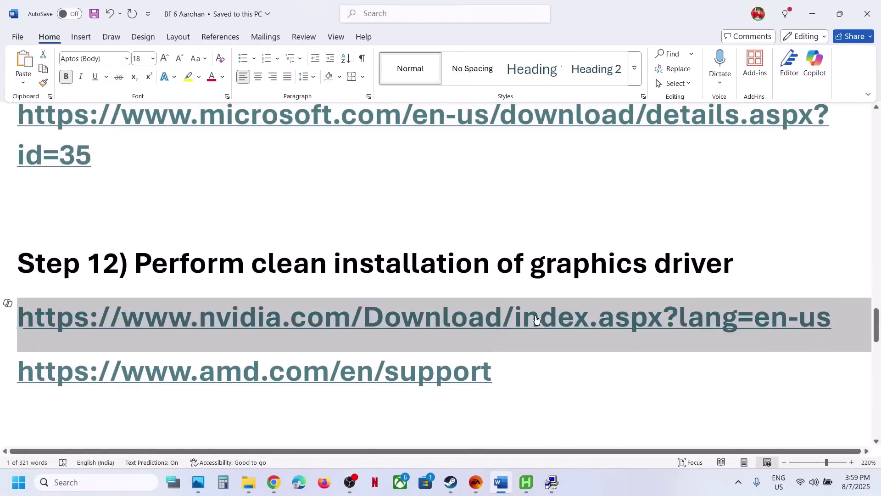
Step: Load the NVIDIA driver page in a new tab and search drivers for the RTX 3050 Laptop GPU
mouse_move(274, 482)
left_click(274, 404)
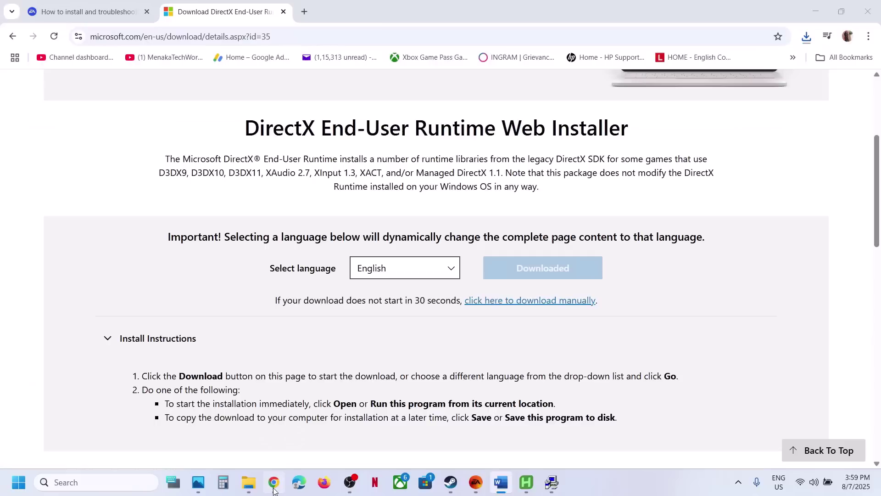
left_click(303, 13)
key("ctrl+v")
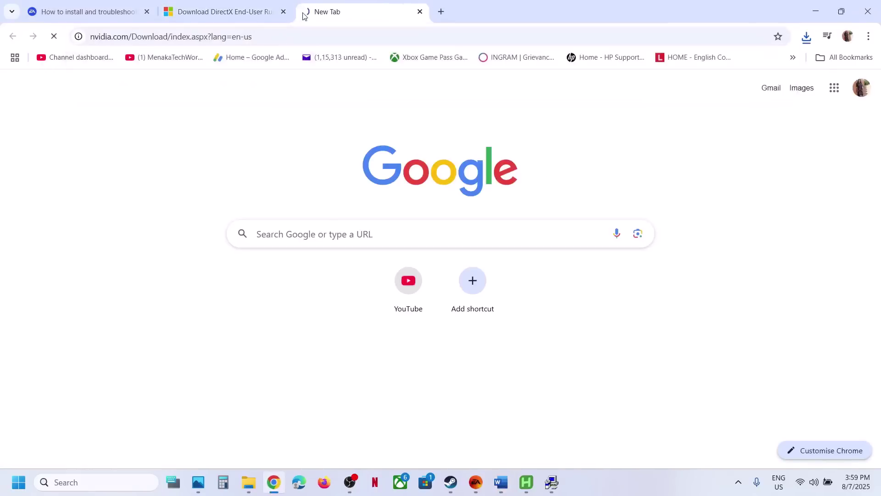
key("Return")
scroll(262, 305, "down", 4)
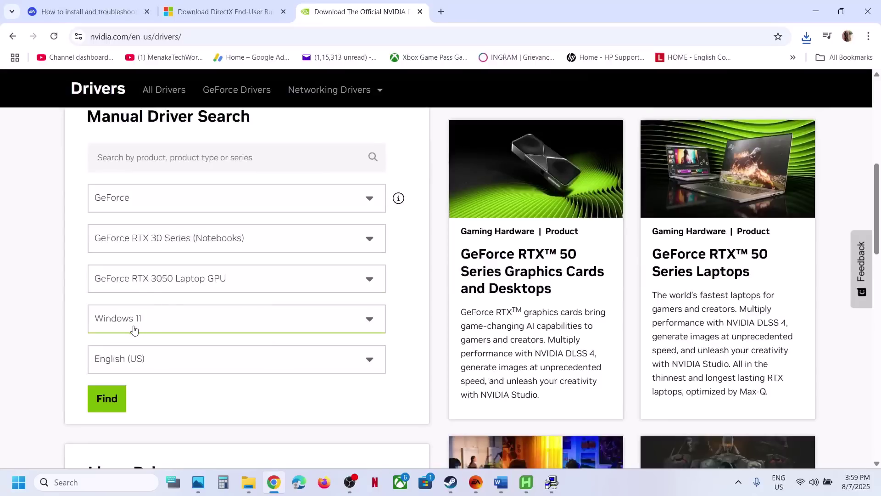
left_click(106, 399)
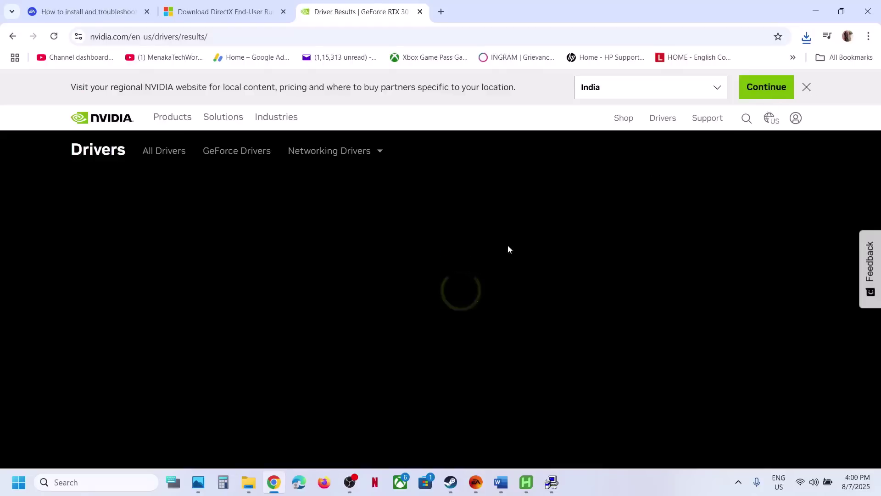
Step: Open the Game Ready Driver 580.88 details and download it
scroll(304, 315, "down", 1)
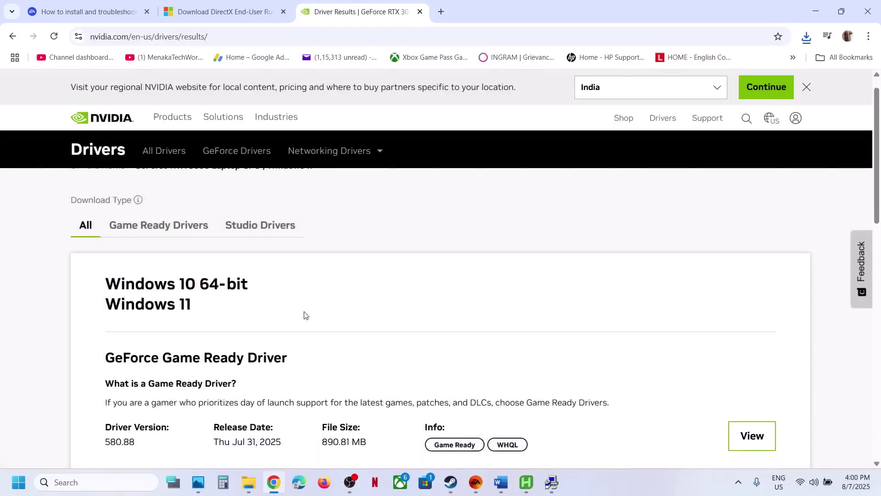
scroll(304, 315, "down", 3)
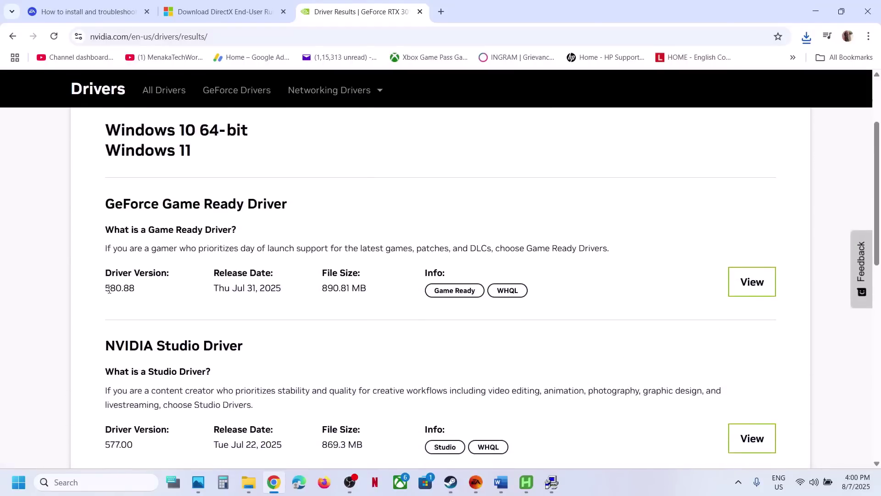
left_click_drag(109, 289, 150, 291)
left_click(740, 283)
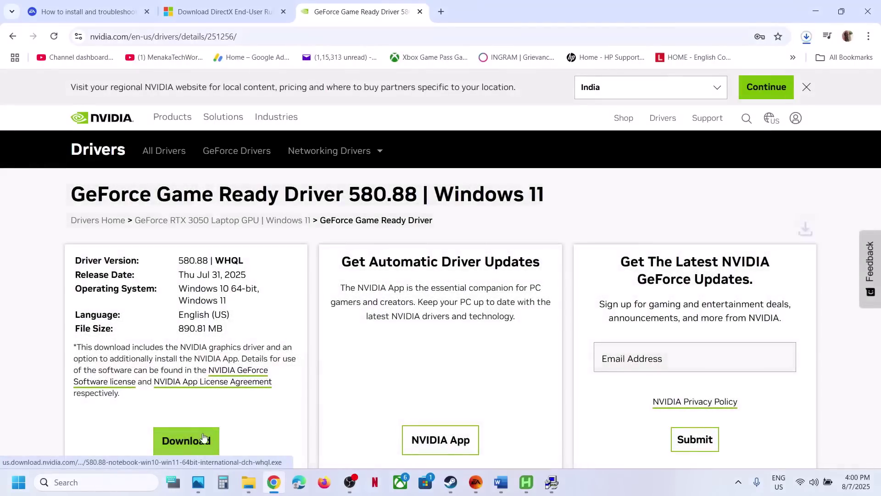
left_click(204, 438)
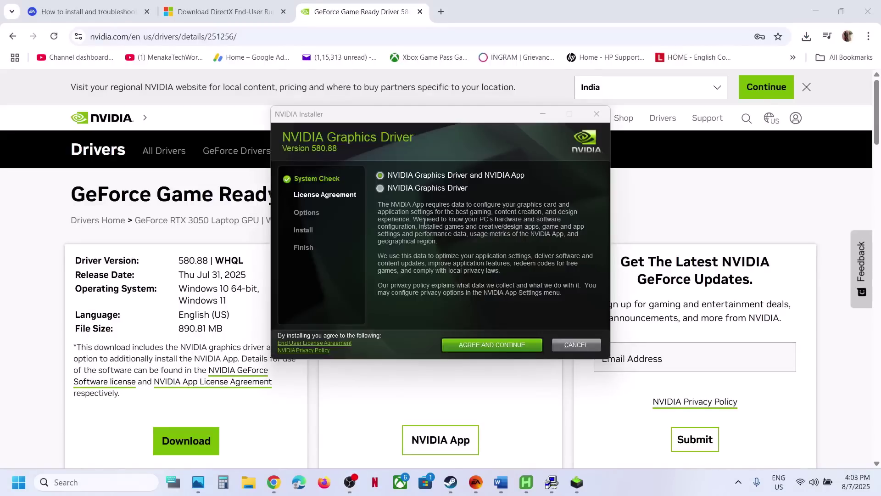
Step: Accept the NVIDIA license and choose a Custom (Advanced) install of driver 580.88
left_click(493, 346)
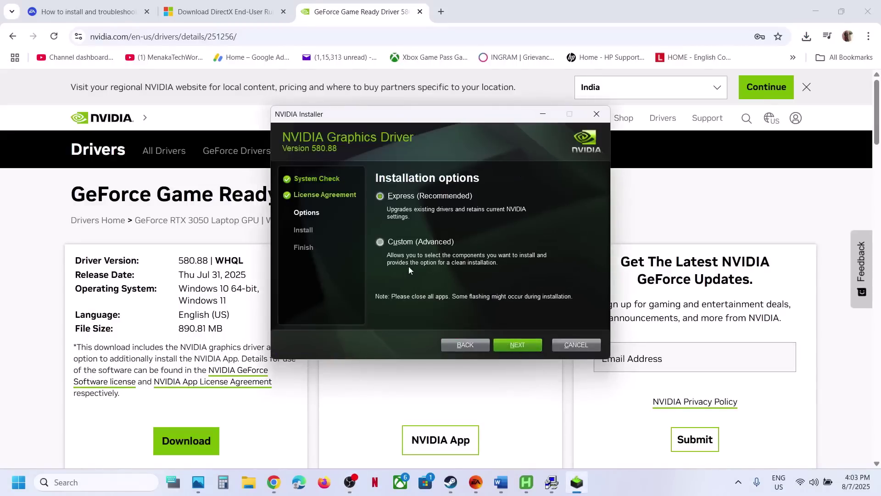
left_click(380, 242)
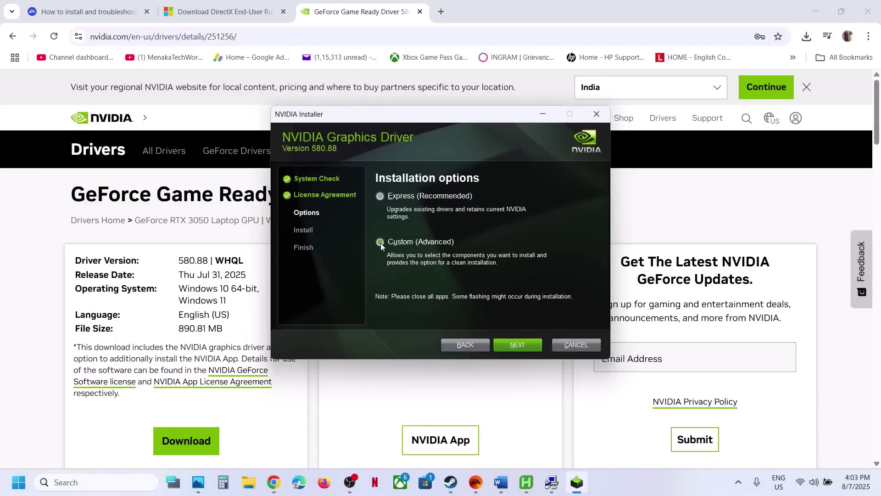
left_click(510, 343)
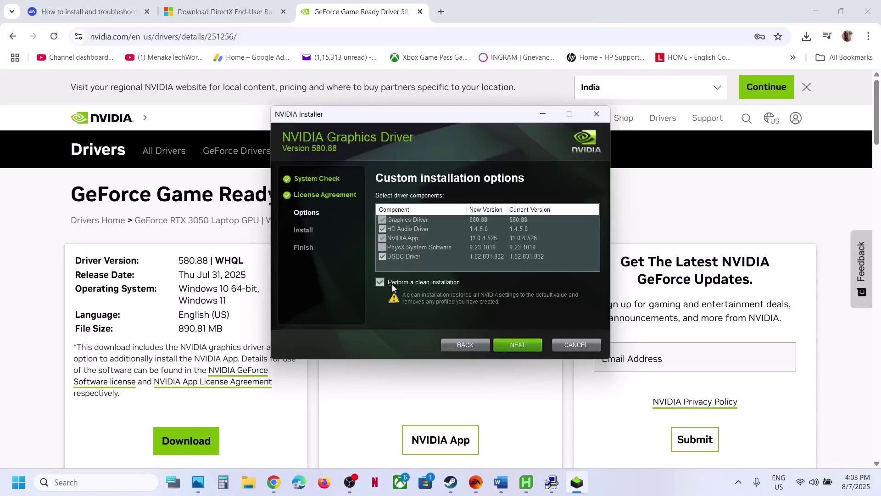
Step: Show the Restart option in the Start power menu, then bring up Steam and the EA app
left_click(413, 385)
left_click(19, 482)
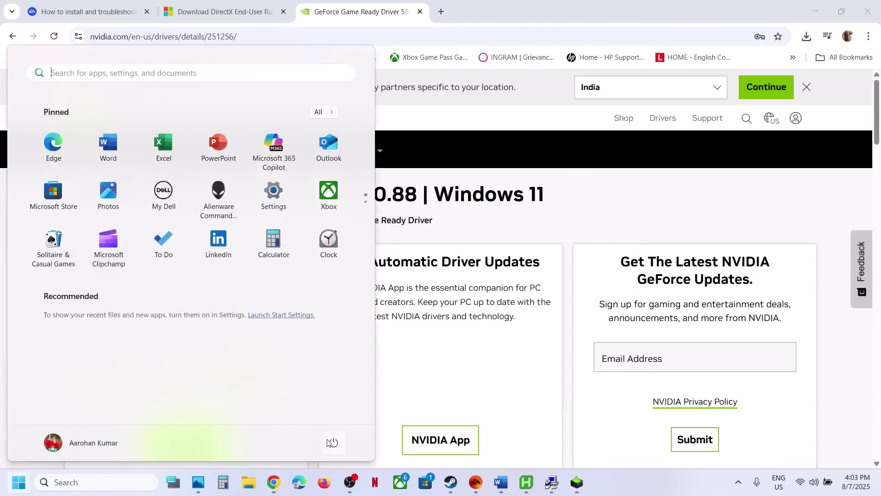
left_click(334, 443)
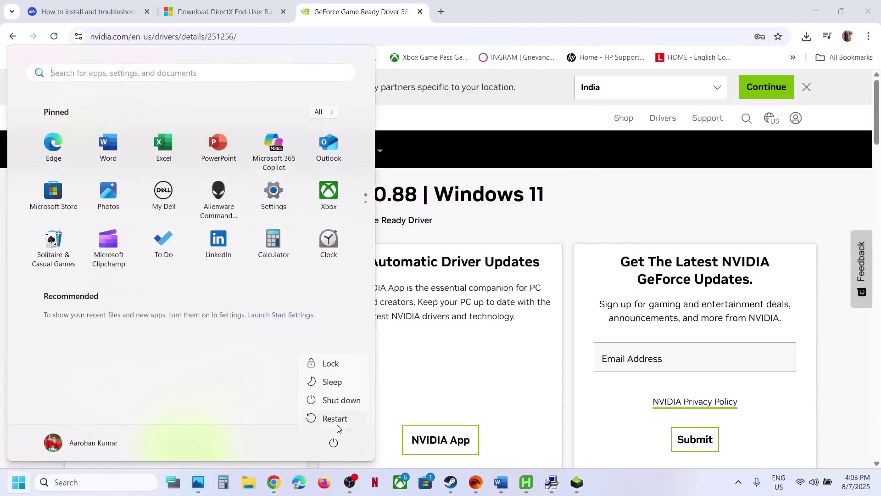
left_click(452, 482)
left_click(476, 482)
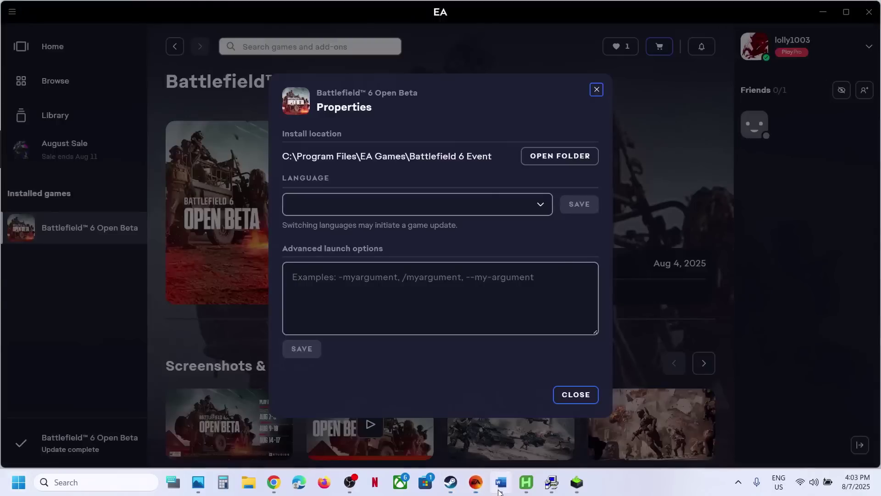
Step: Check the Word checklist, then quit Steam and relaunch it as administrator
left_click(502, 482)
scroll(347, 362, "down", 4)
scroll(199, 373, "up", 1)
left_click(452, 482)
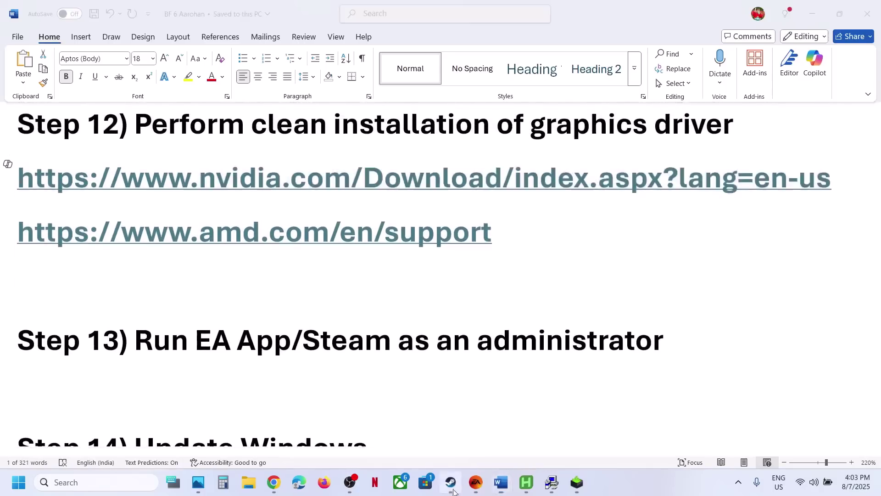
left_click(30, 14)
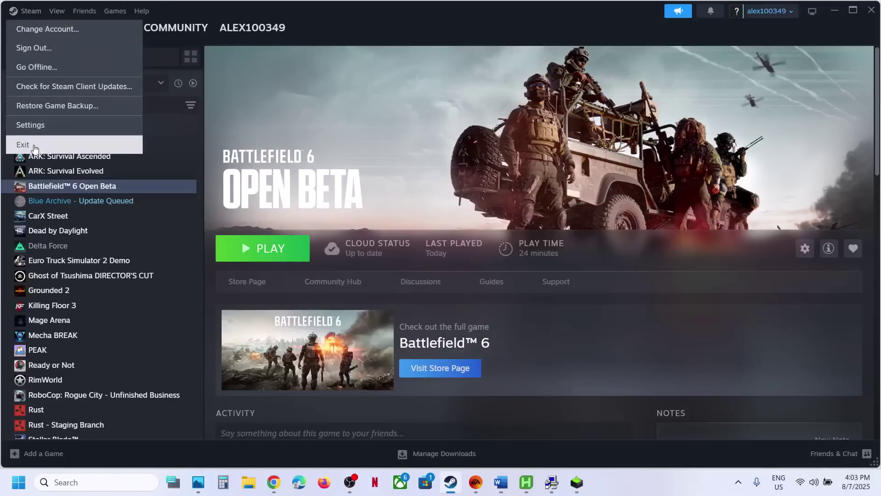
left_click(96, 483)
type("steam")
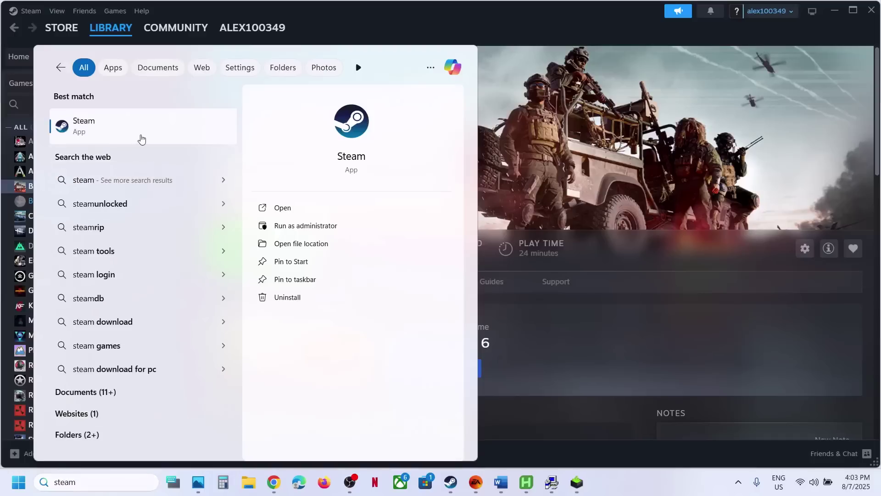
right_click(141, 138)
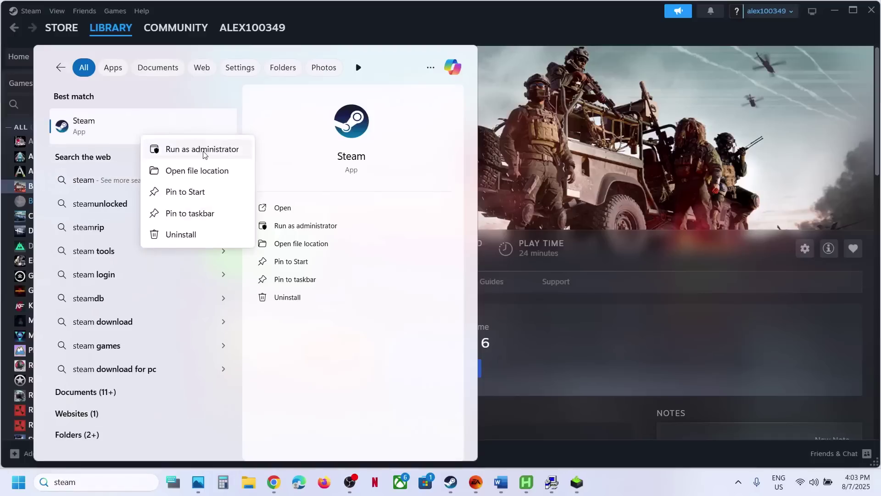
left_click(520, 205)
Step: Relaunch the EA app as administrator and close the Battlefield 6 properties dialog
left_click(473, 480)
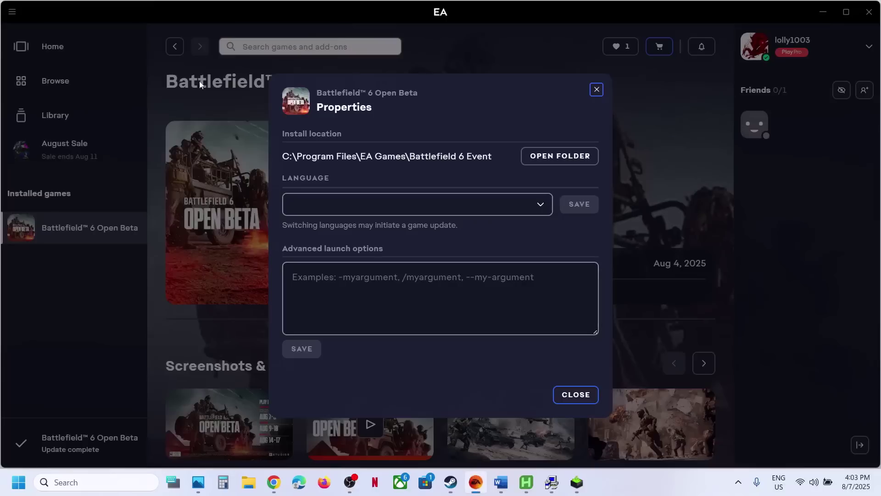
left_click(12, 13)
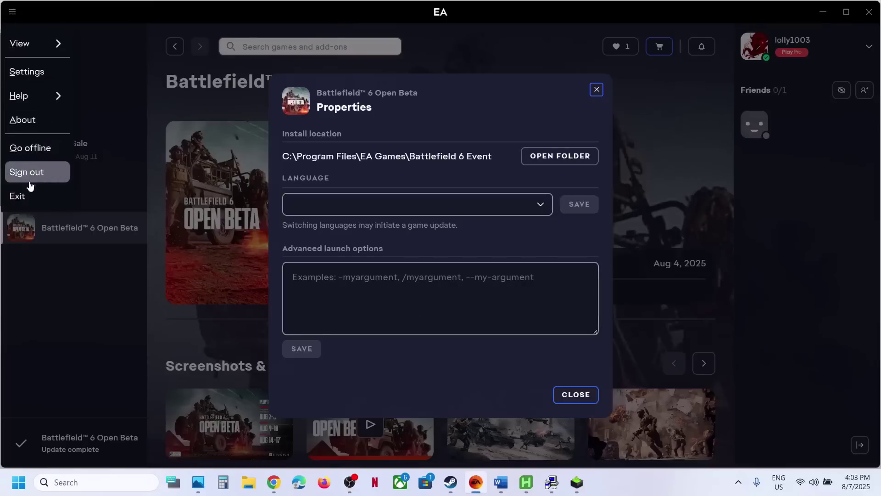
left_click(85, 481)
type("ea")
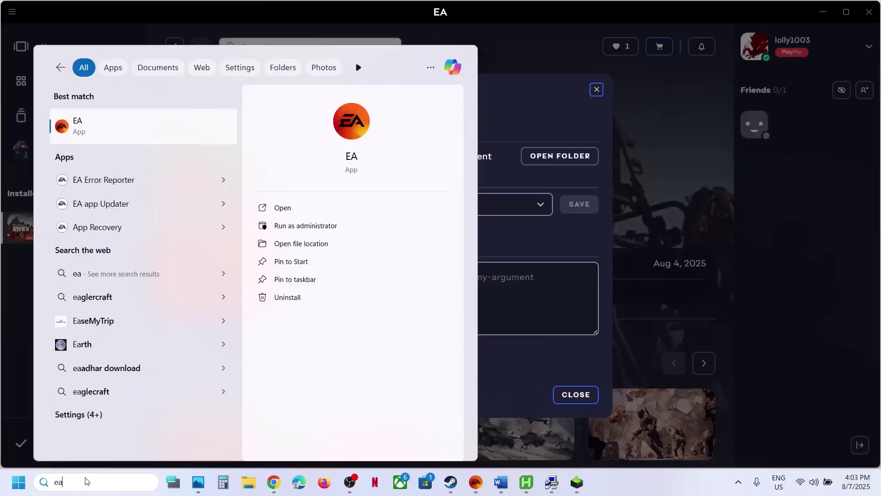
right_click(86, 133)
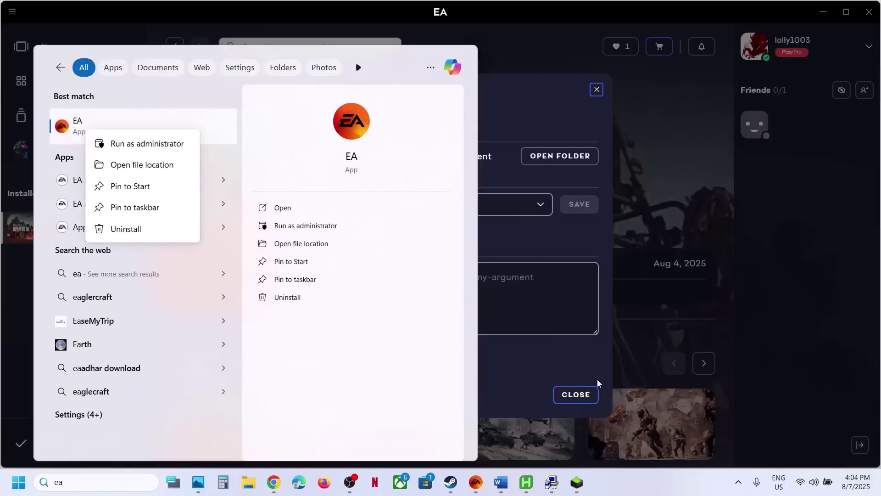
left_click(582, 391)
left_click(582, 391)
Step: Review Step 14: Update Windows in the Word checklist
left_click(501, 482)
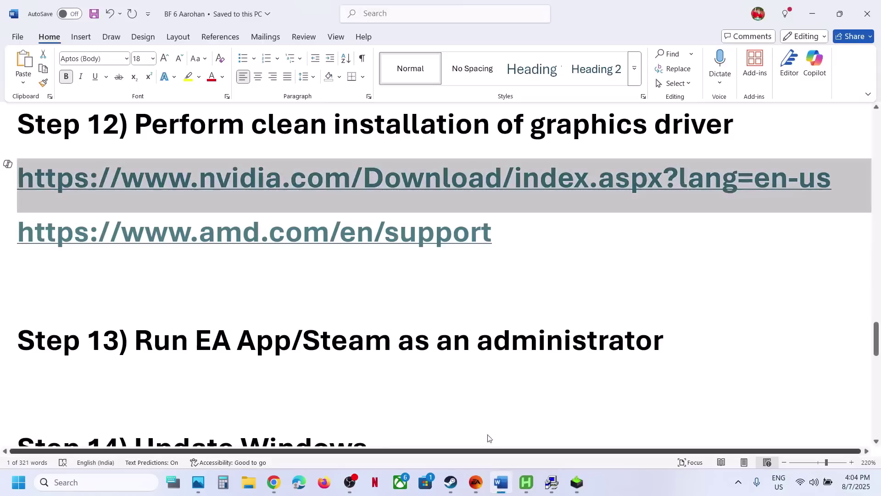
scroll(362, 328, "down", 3)
scroll(362, 326, "up", 1)
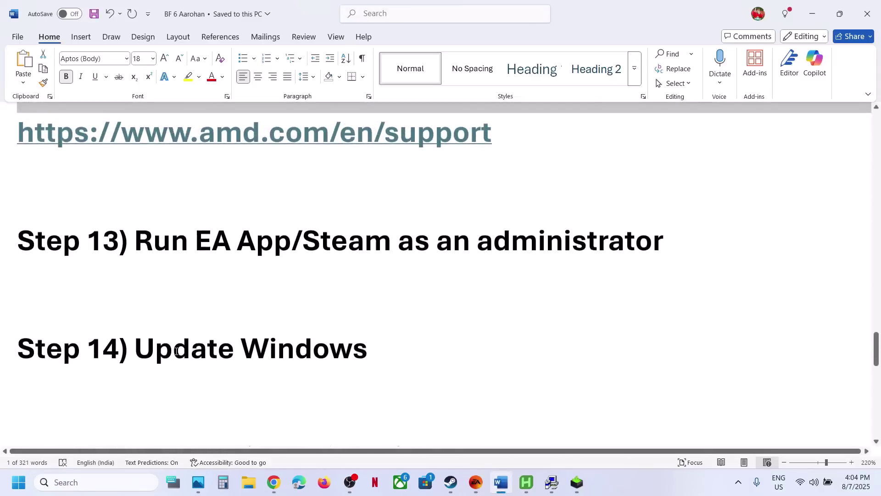
left_click_drag(136, 349, 334, 341)
Step: Run Check for updates on the Windows Update page, then show the Start power options
key("super+i")
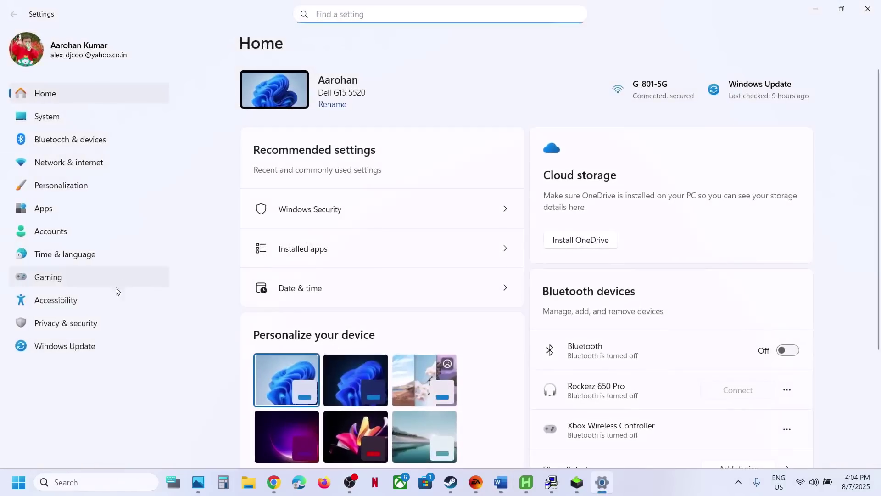
left_click(58, 352)
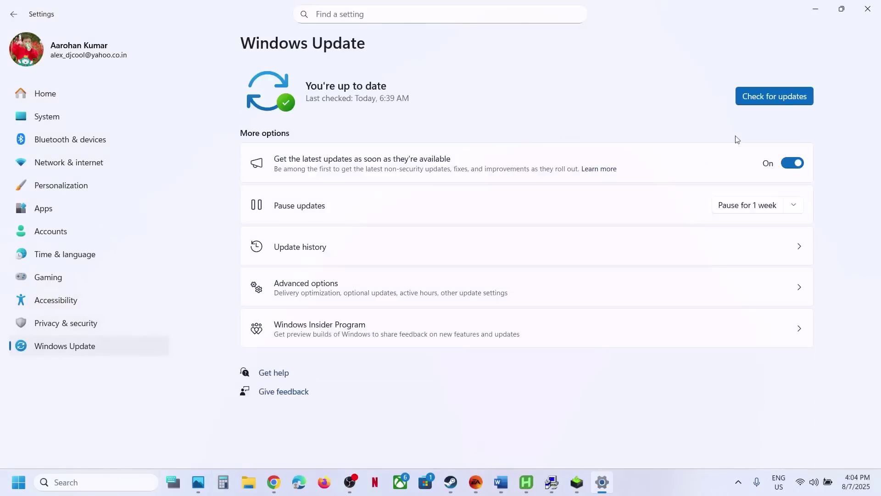
left_click(778, 105)
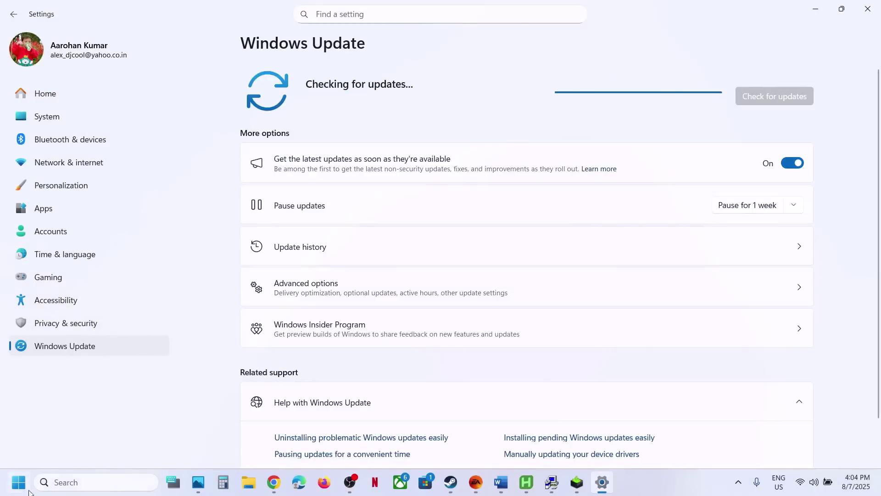
key("super")
left_click(334, 443)
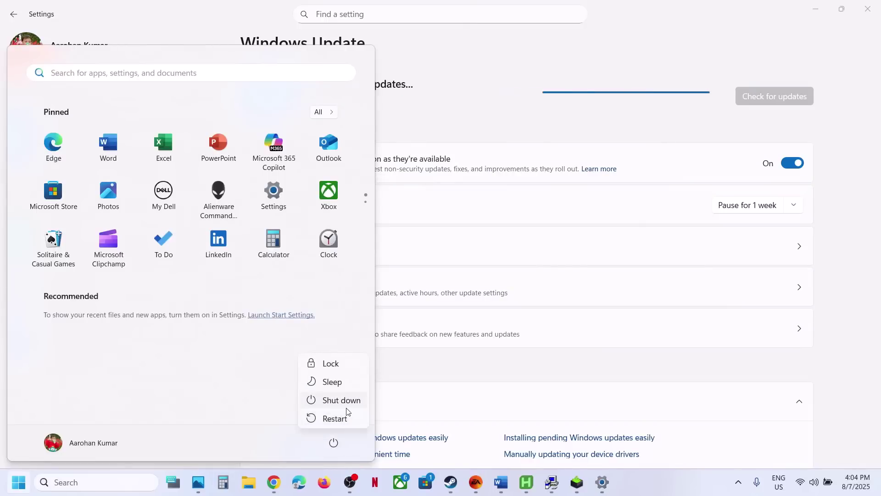
Step: Copy the Step 15 Visual C++ link and load it in a new Chrome tab
left_click(496, 492)
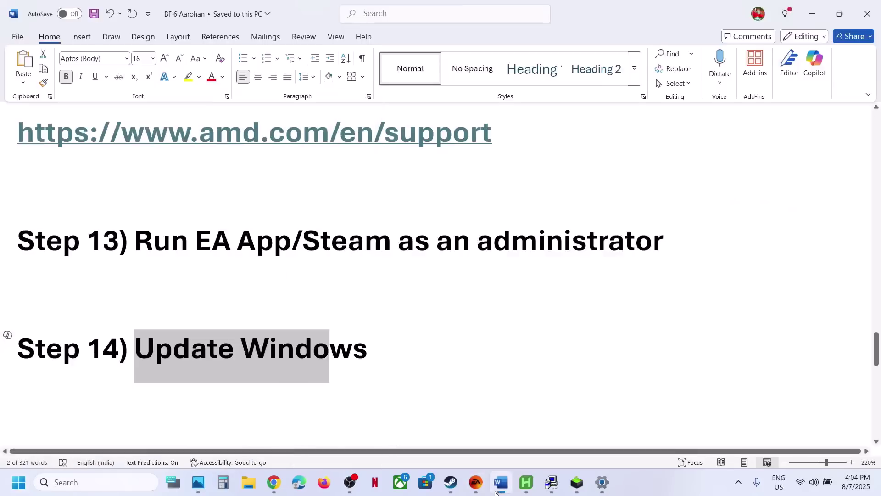
scroll(402, 314, "down", 4)
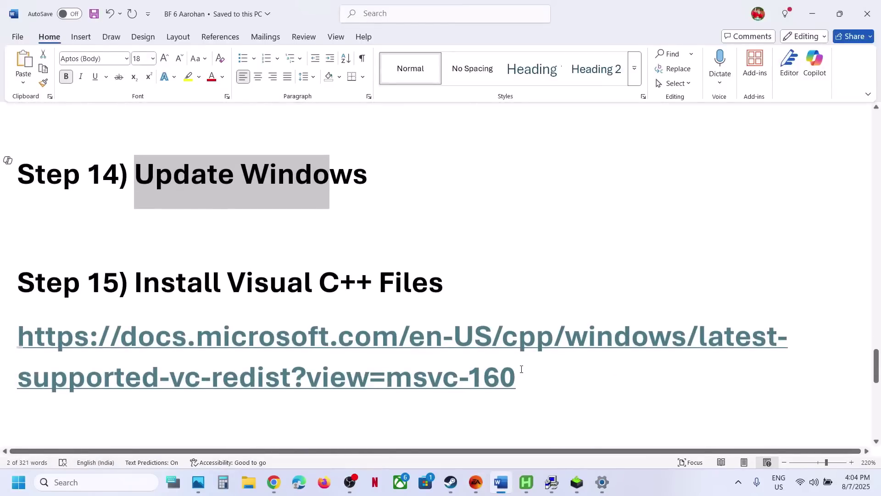
left_click_drag(521, 372, 199, 328)
key("ctrl+c")
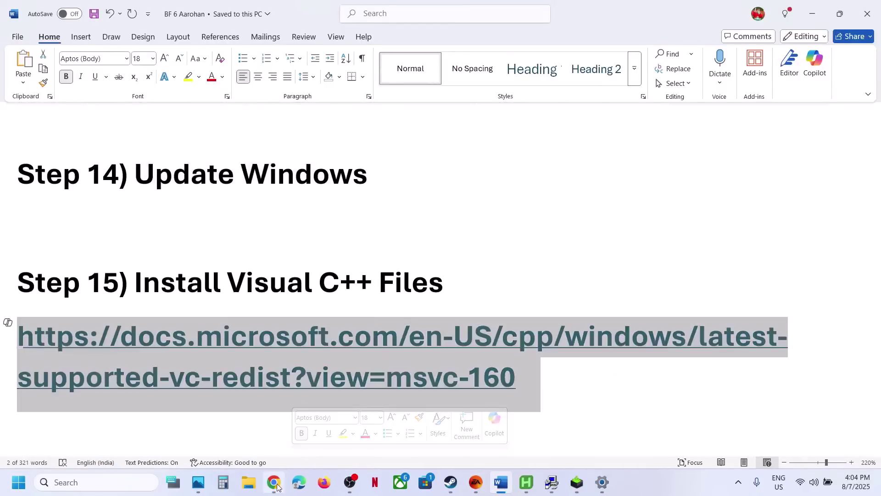
left_click(274, 482)
left_click(444, 14)
key("ctrl+v")
key("Return")
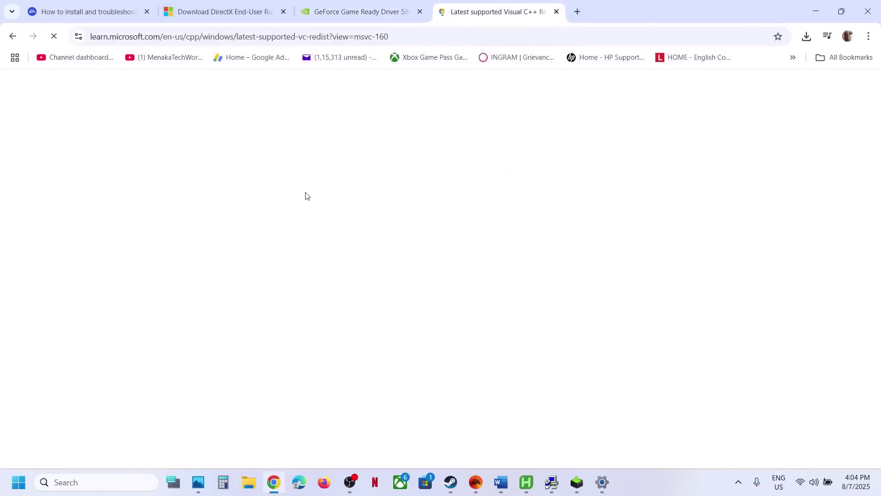
Step: Download the x86 Visual C++ Redistributable and run its Repair, approving the admin prompt
scroll(296, 249, "down", 9)
scroll(297, 248, "down", 3)
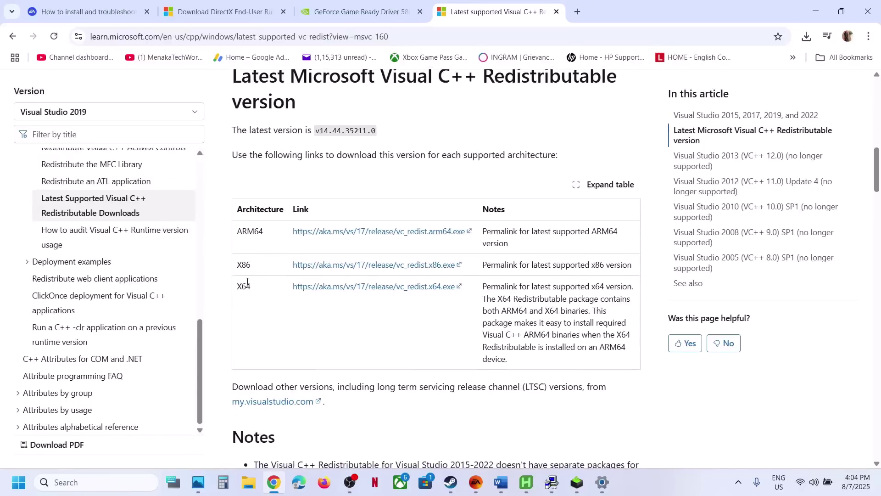
left_click_drag(247, 282, 246, 265)
left_click(365, 266)
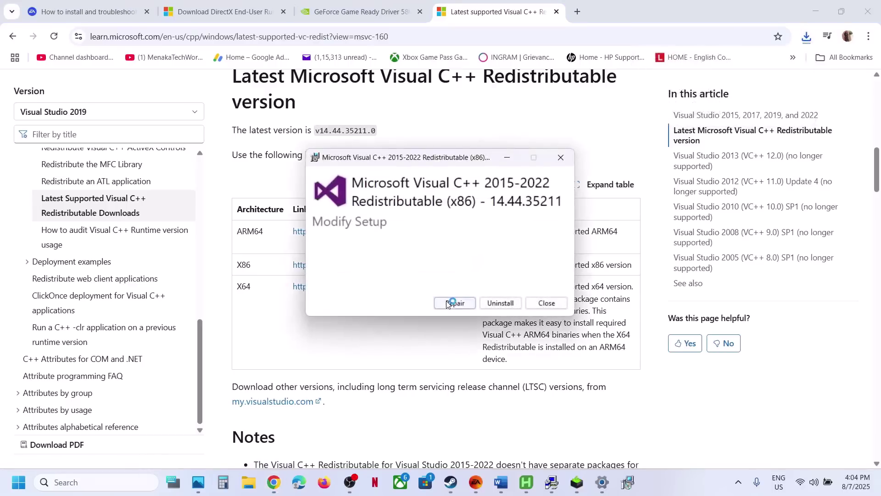
left_click(452, 302)
left_click(383, 324)
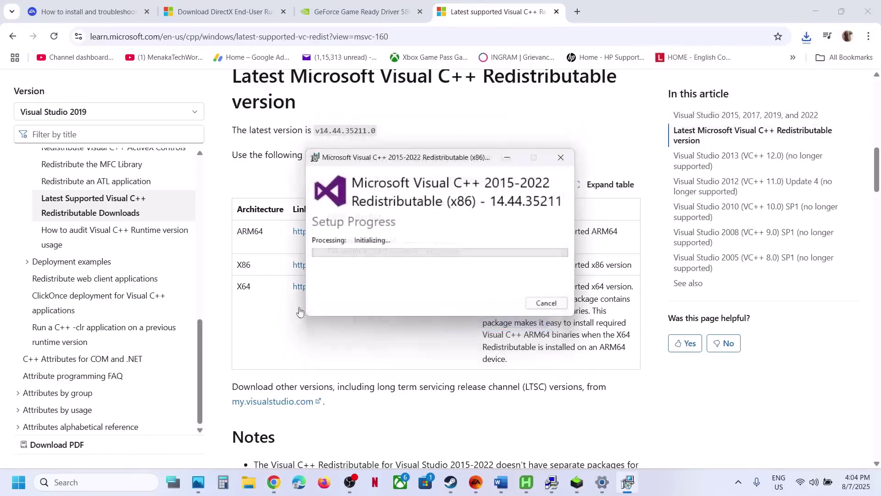
Step: Run the downloaded x64 Visual C++ Redistributable and Repair it, approving the admin prompt
double_click(244, 287)
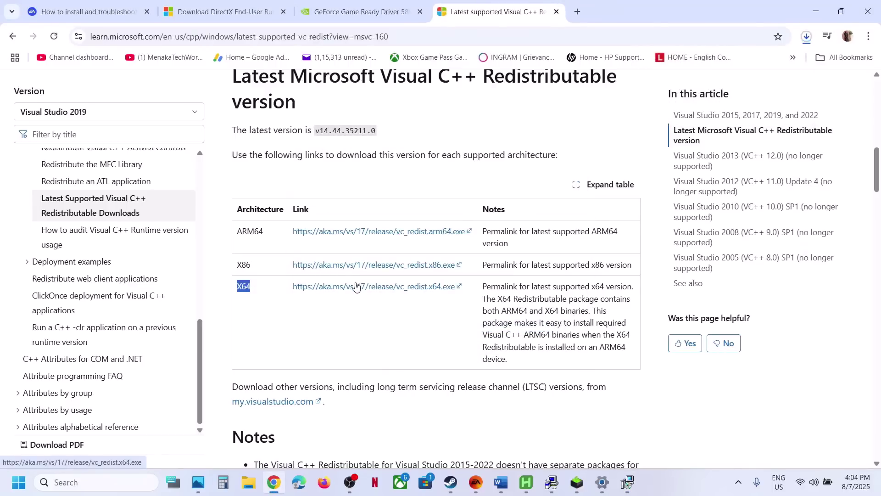
left_click(807, 37)
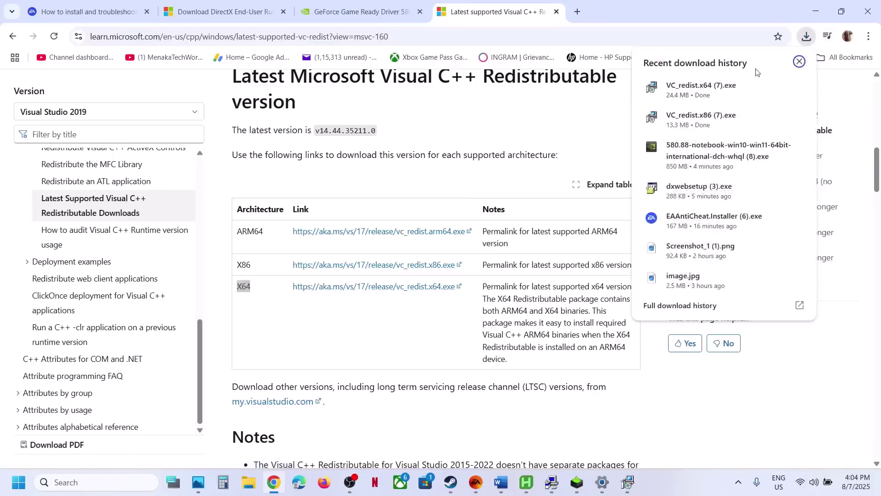
left_click(666, 89)
left_click(454, 304)
left_click(402, 322)
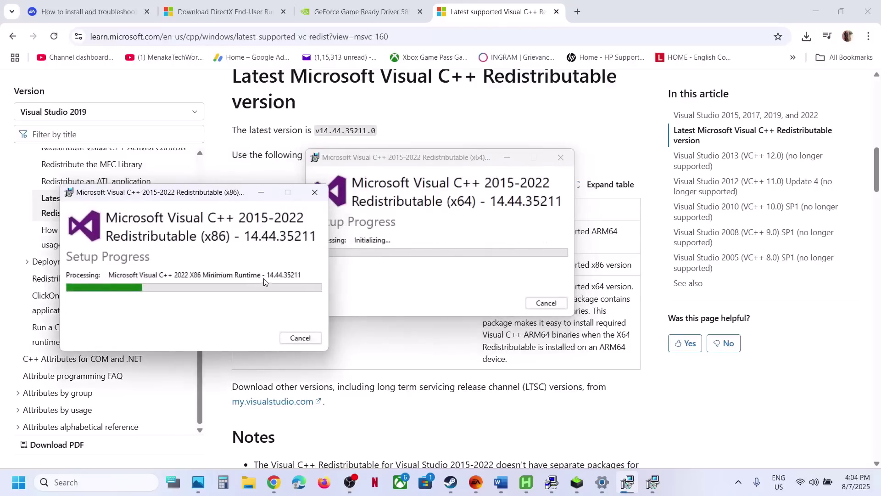
Step: Show the Start menu's restart options, then return to the Word checklist
left_click(373, 358)
left_click_drag(373, 359, 232, 76)
scroll(434, 419, "down", 4)
key("super")
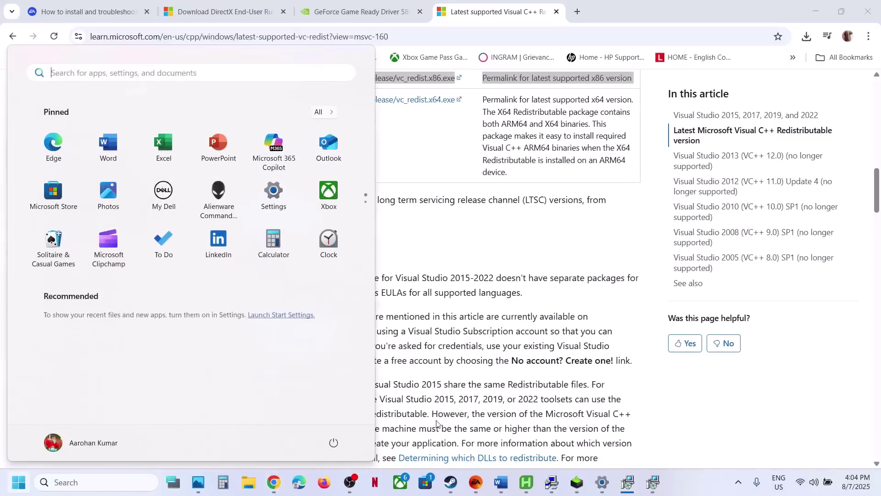
left_click(329, 445)
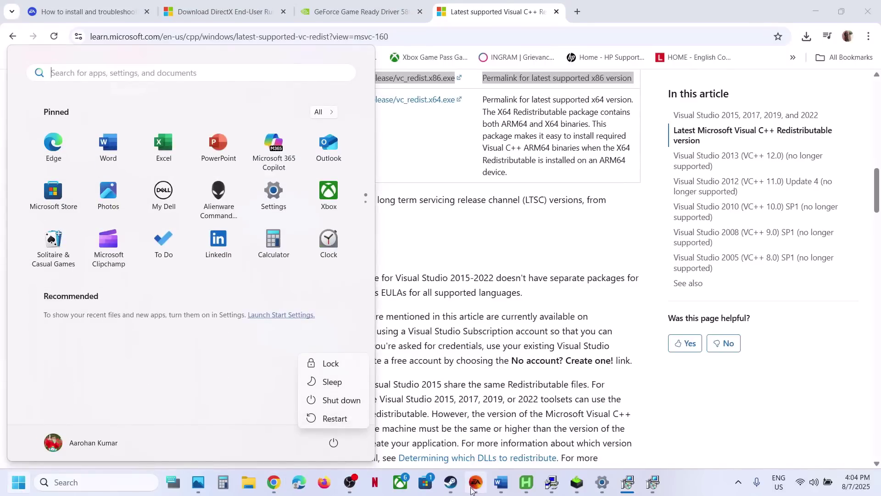
left_click(473, 490)
left_click(501, 482)
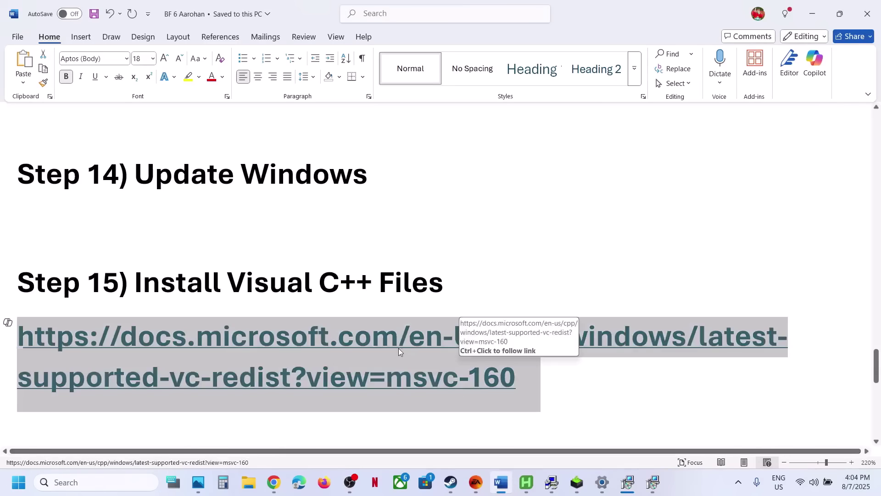
scroll(399, 348, "down", 3)
scroll(399, 348, "down", 5)
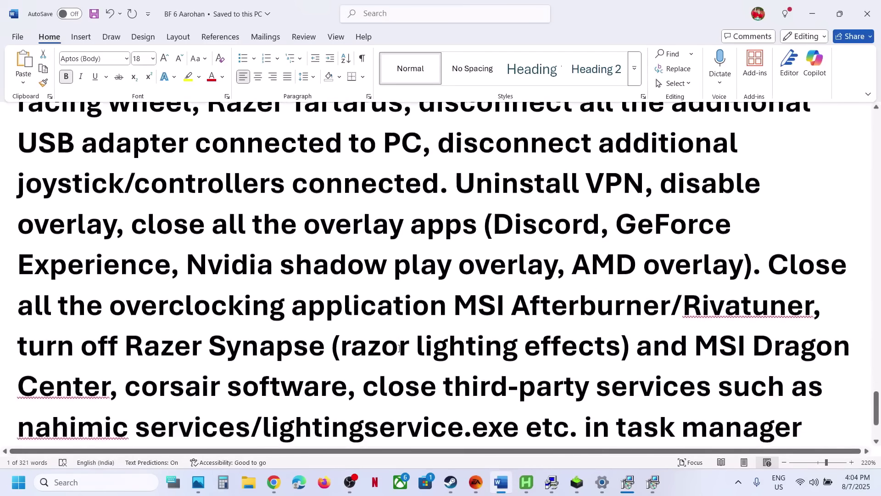
scroll(399, 348, "up", 4)
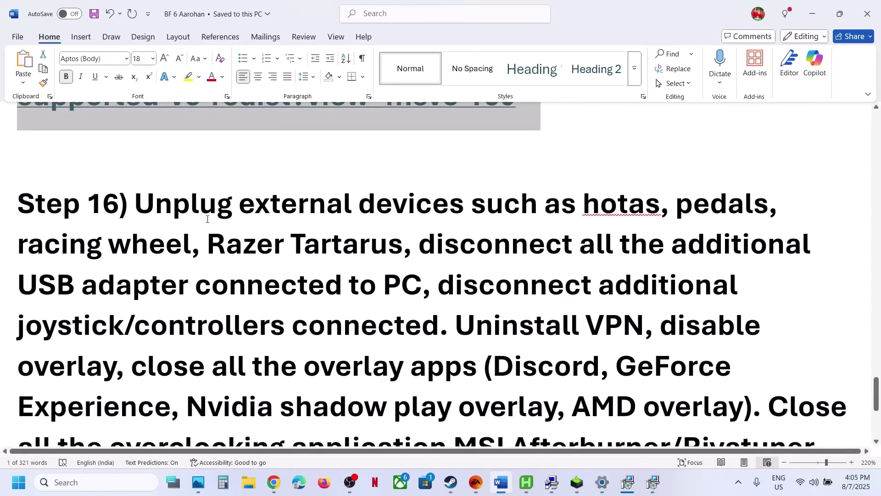
left_click_drag(148, 202, 398, 314)
scroll(399, 313, "down", 1)
scroll(399, 313, "down", 2)
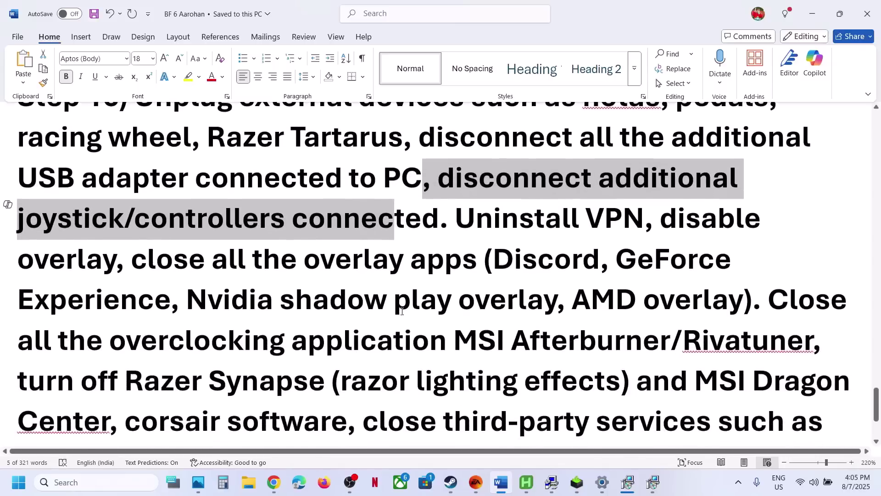
scroll(463, 163, "down", 1)
left_click_drag(461, 162, 632, 149)
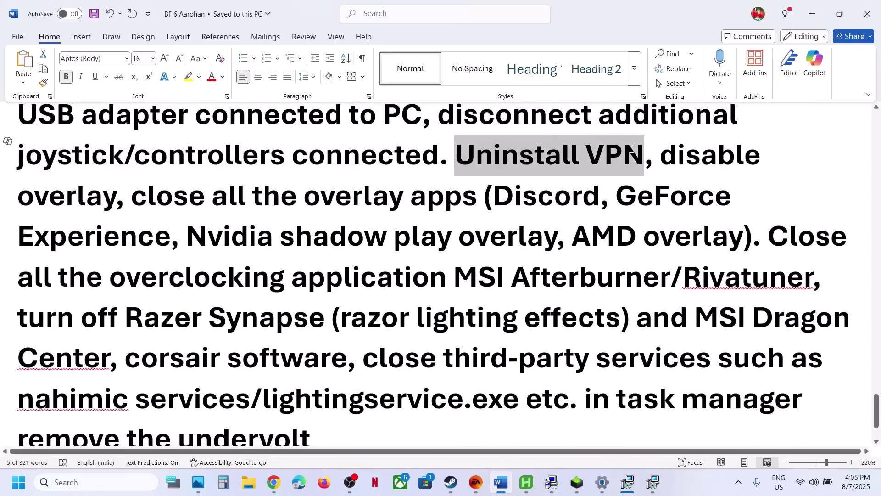